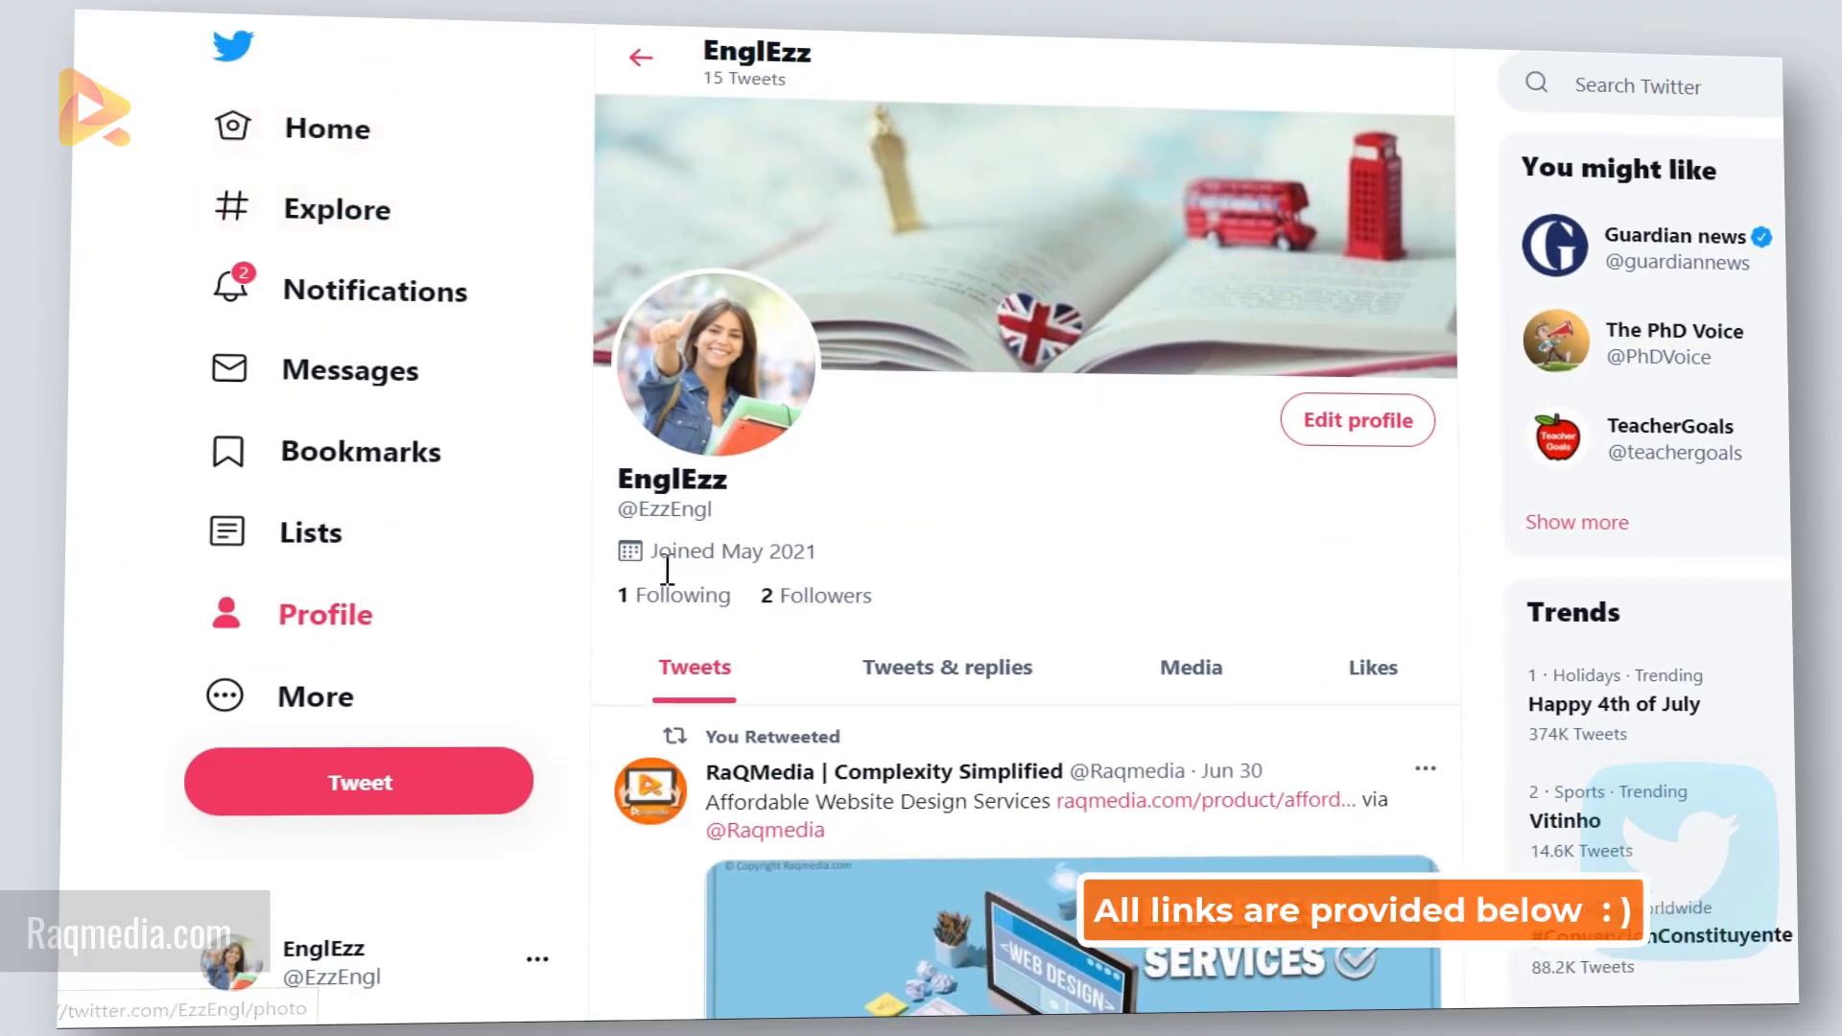
Step: Reach Settings and privacy from the sidebar's More menu
click(339, 725)
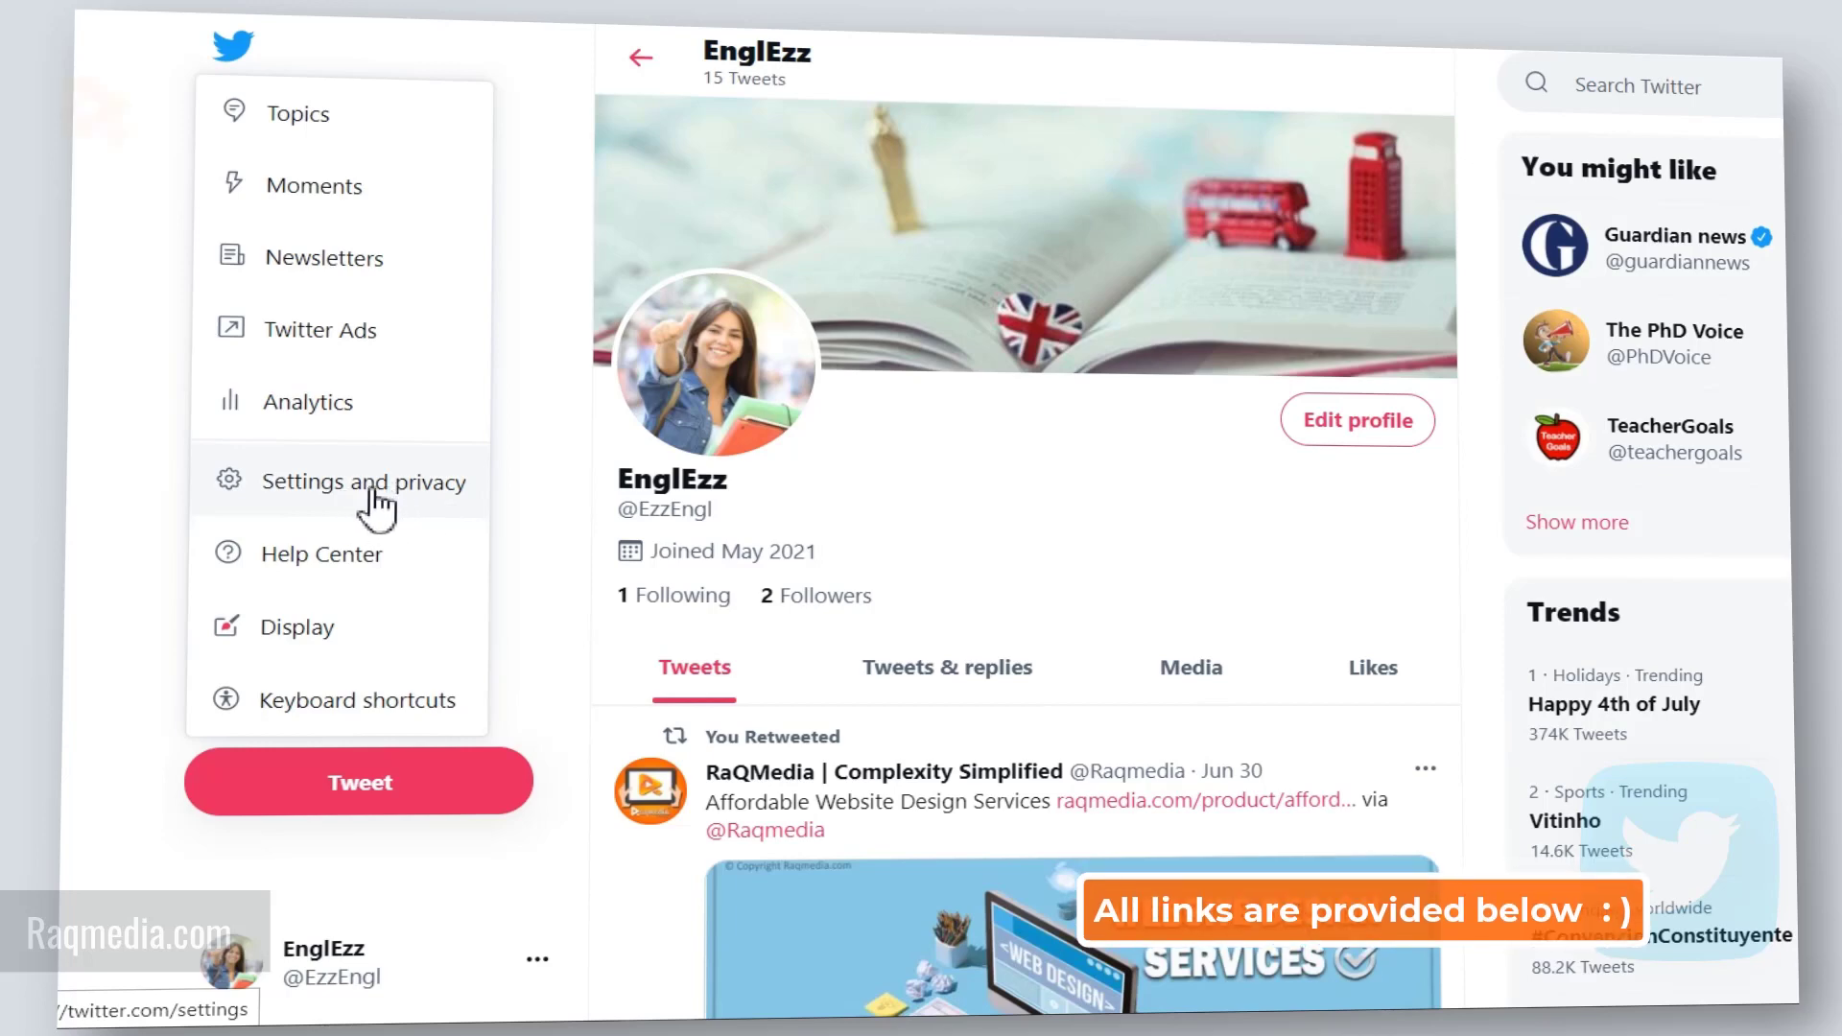
click(416, 487)
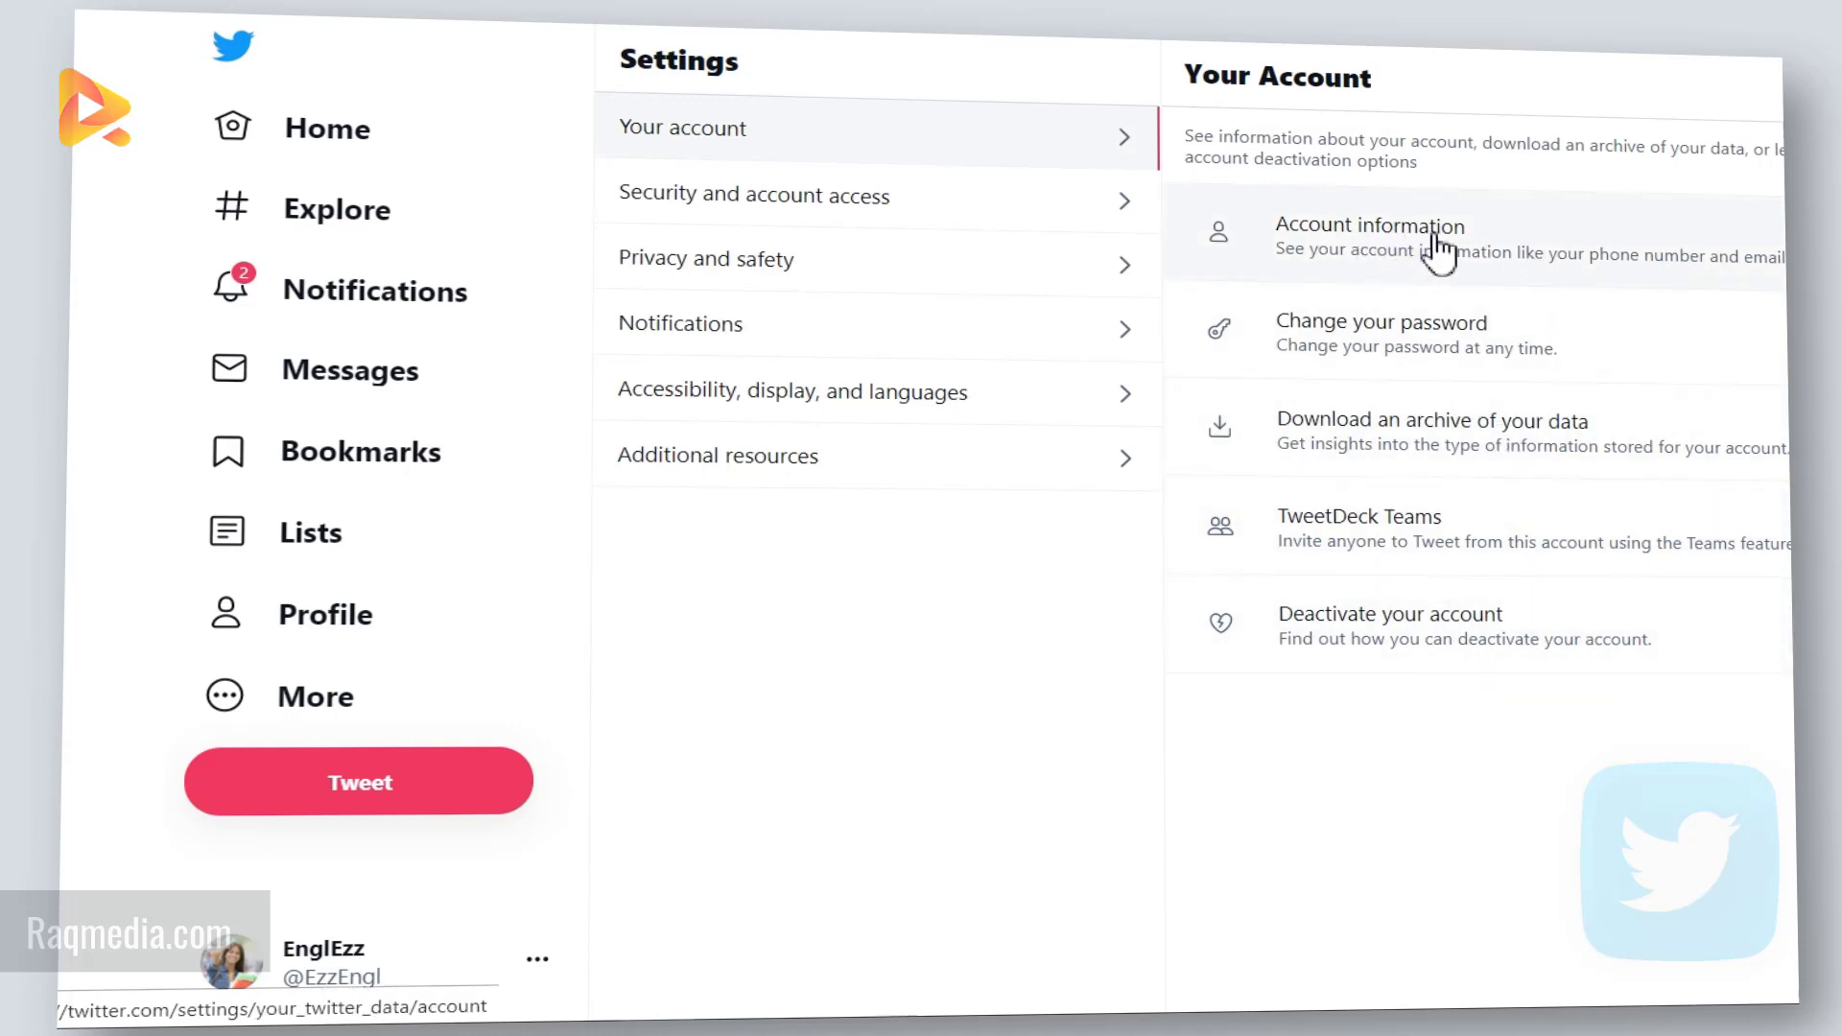
click(1497, 247)
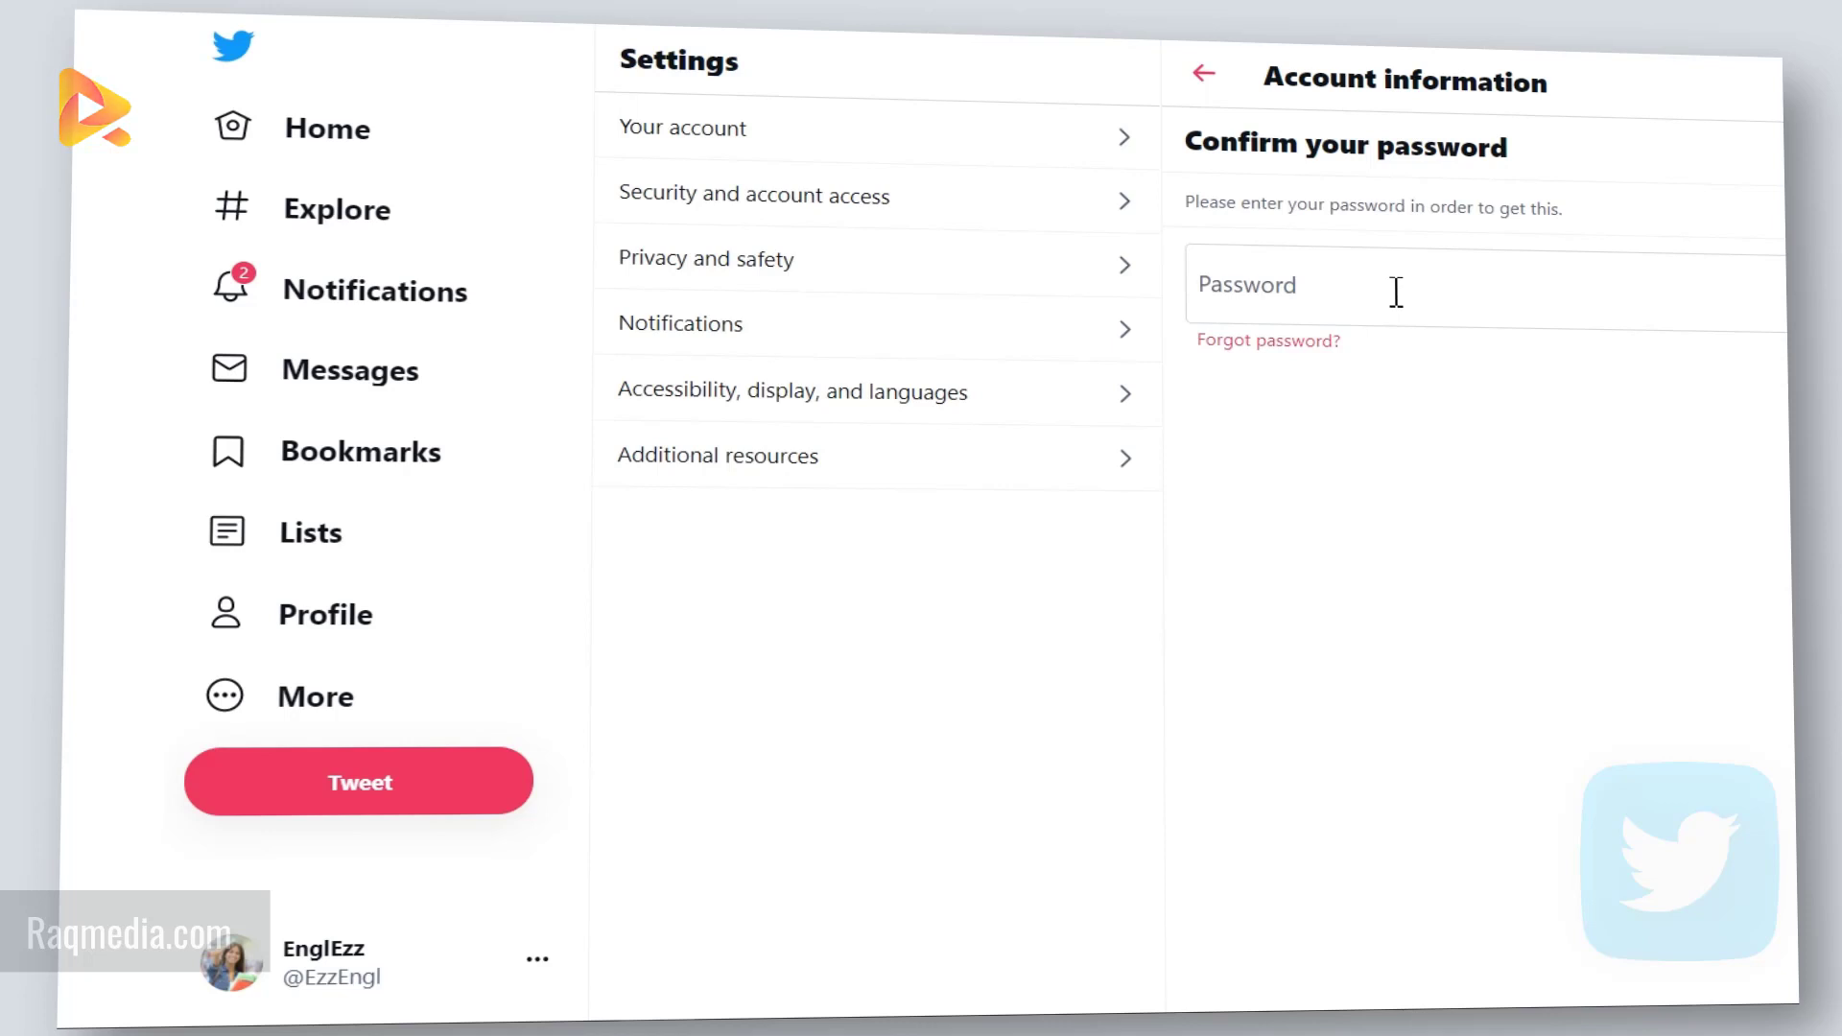
click(1395, 293)
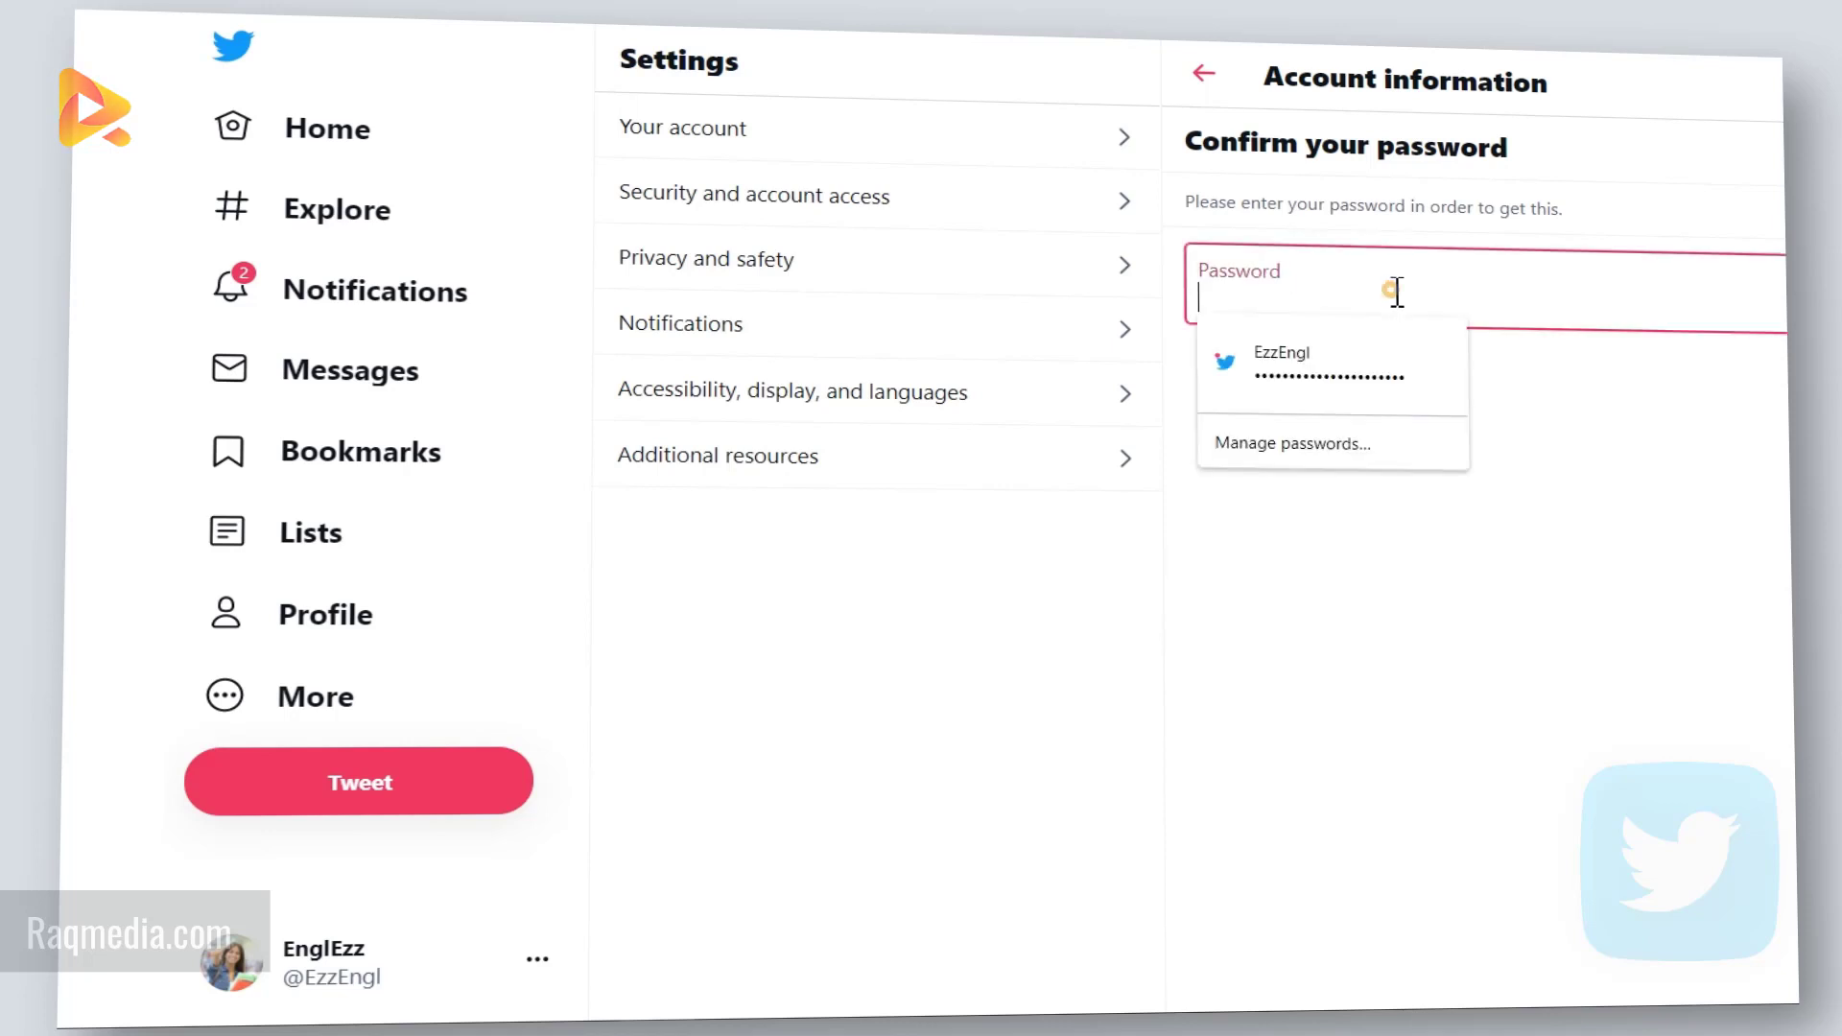
click(1335, 377)
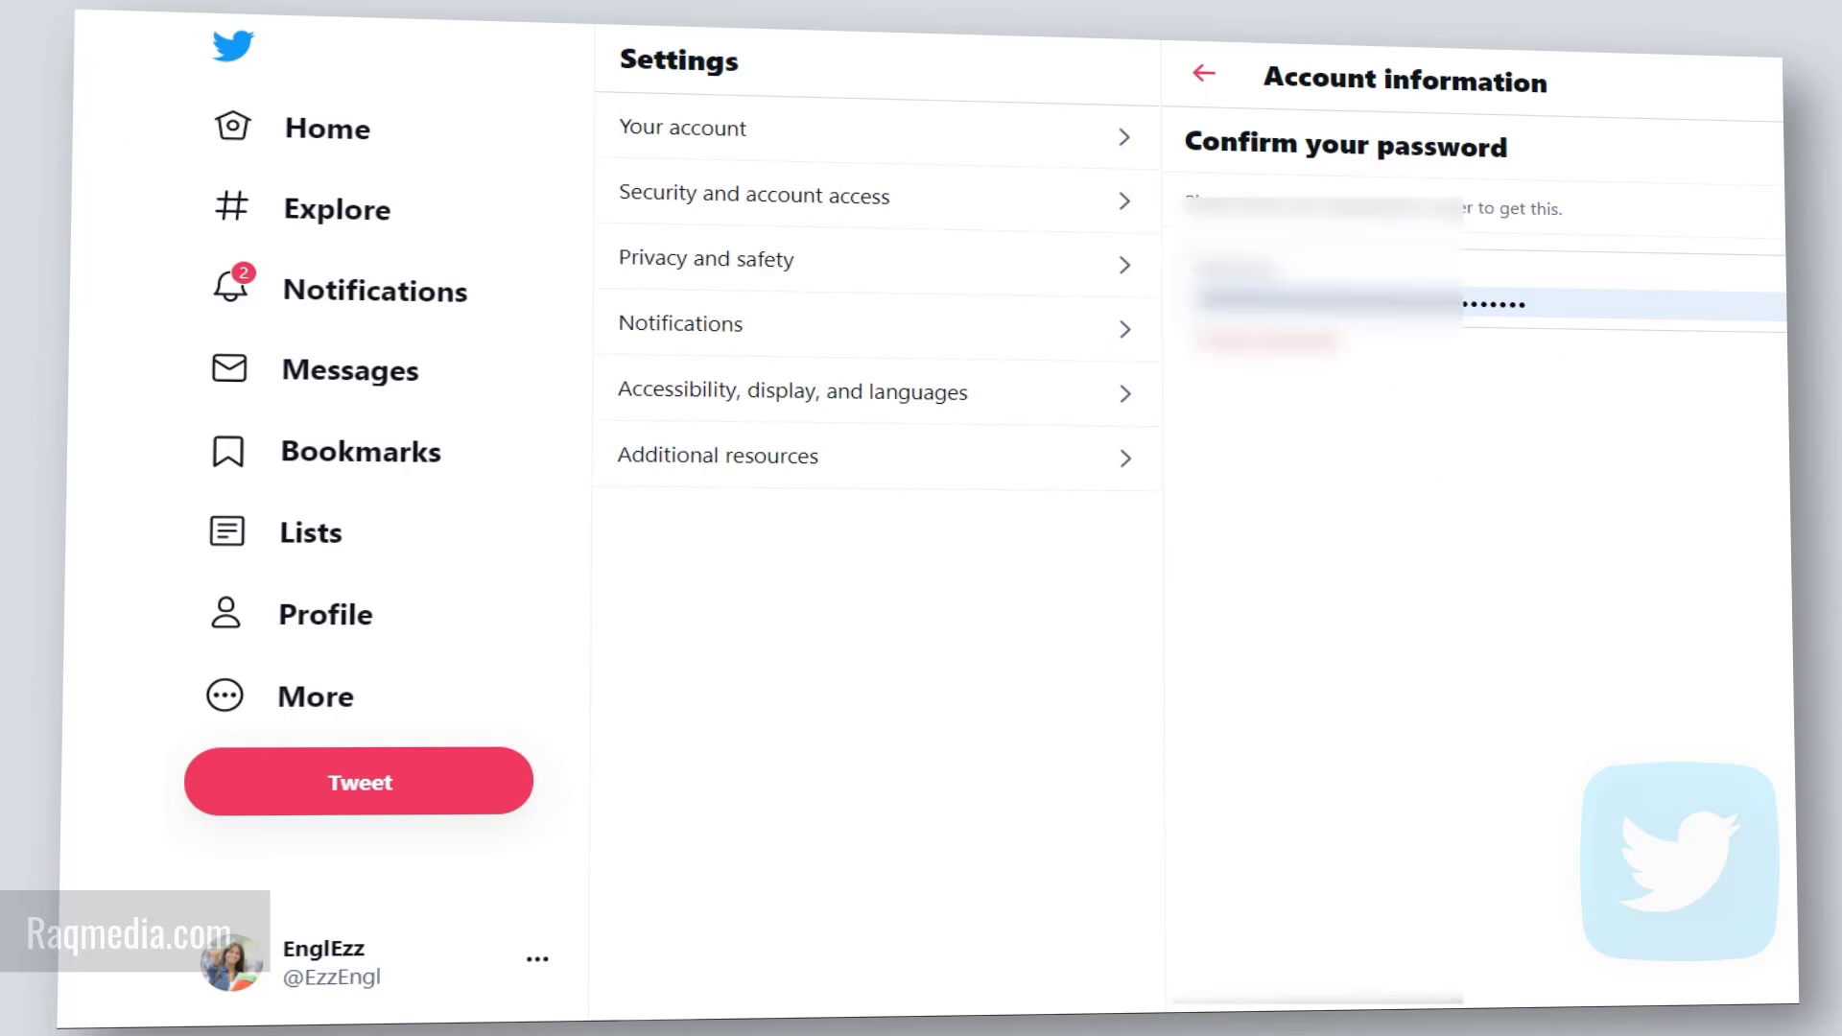
key(Return)
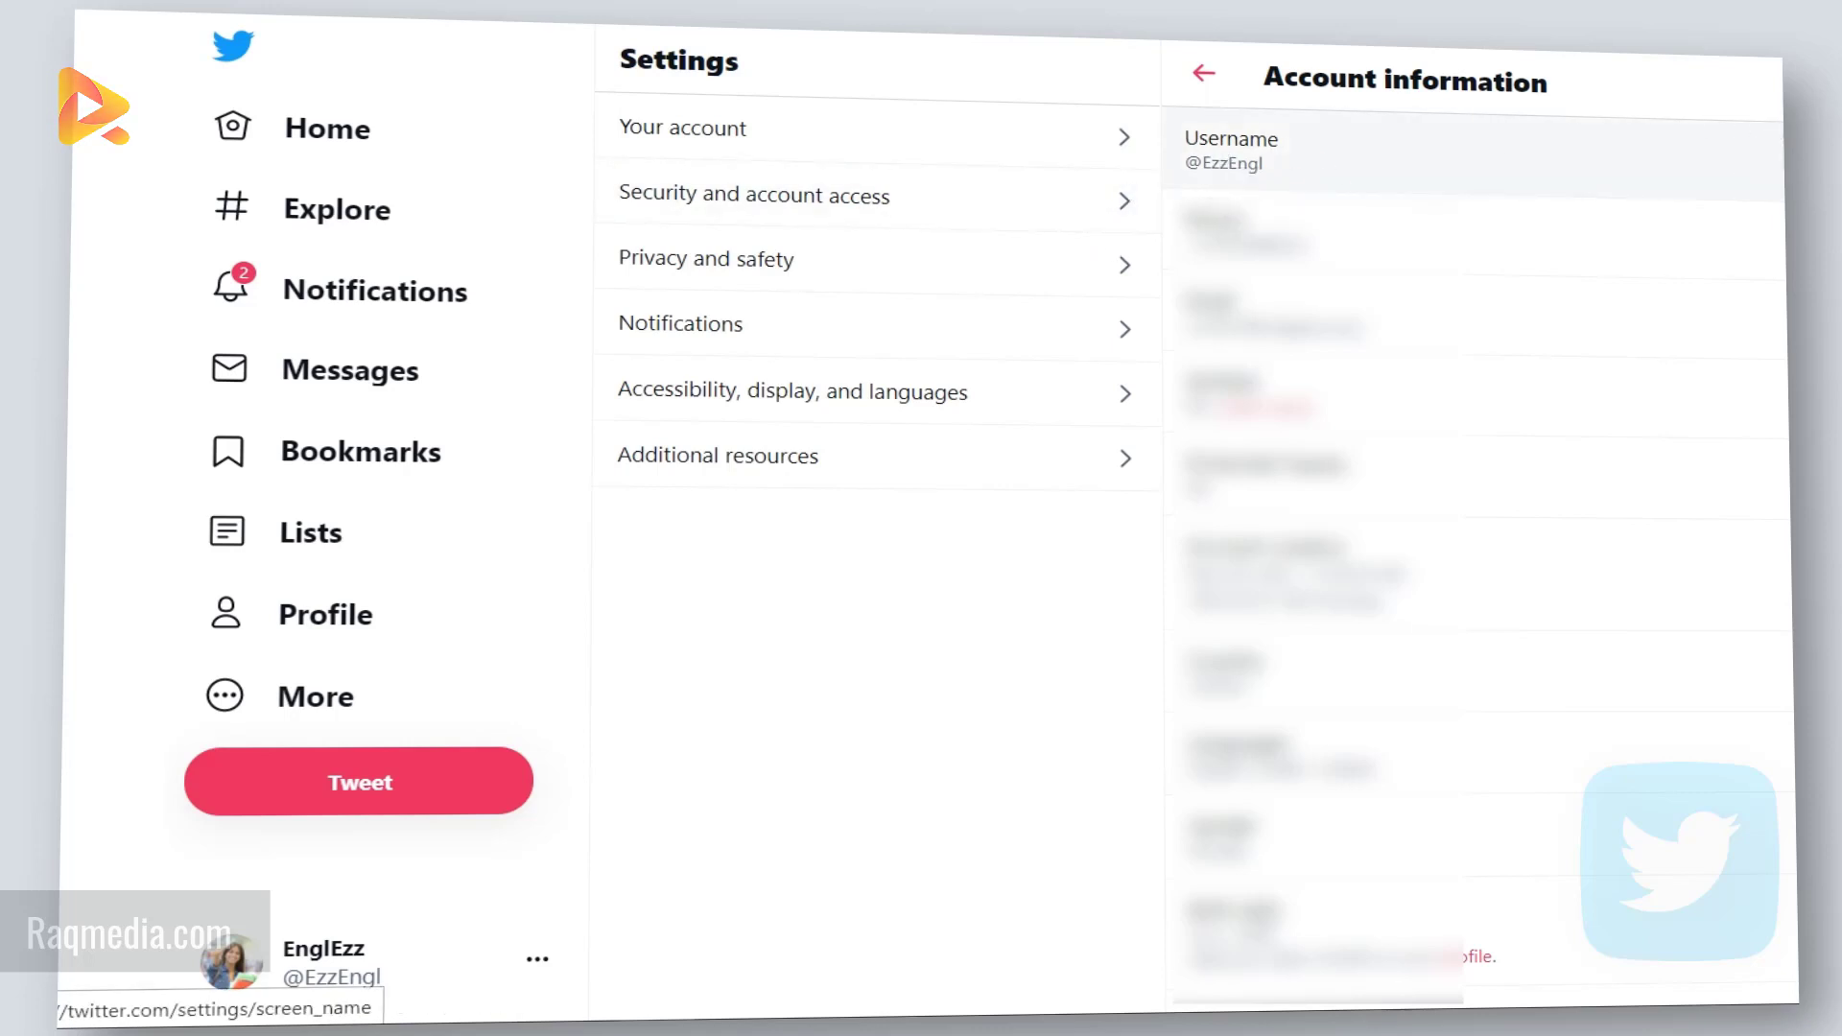
Step: On the change-username page, edit the current username EnglEzz with the caret at its end
click(1230, 150)
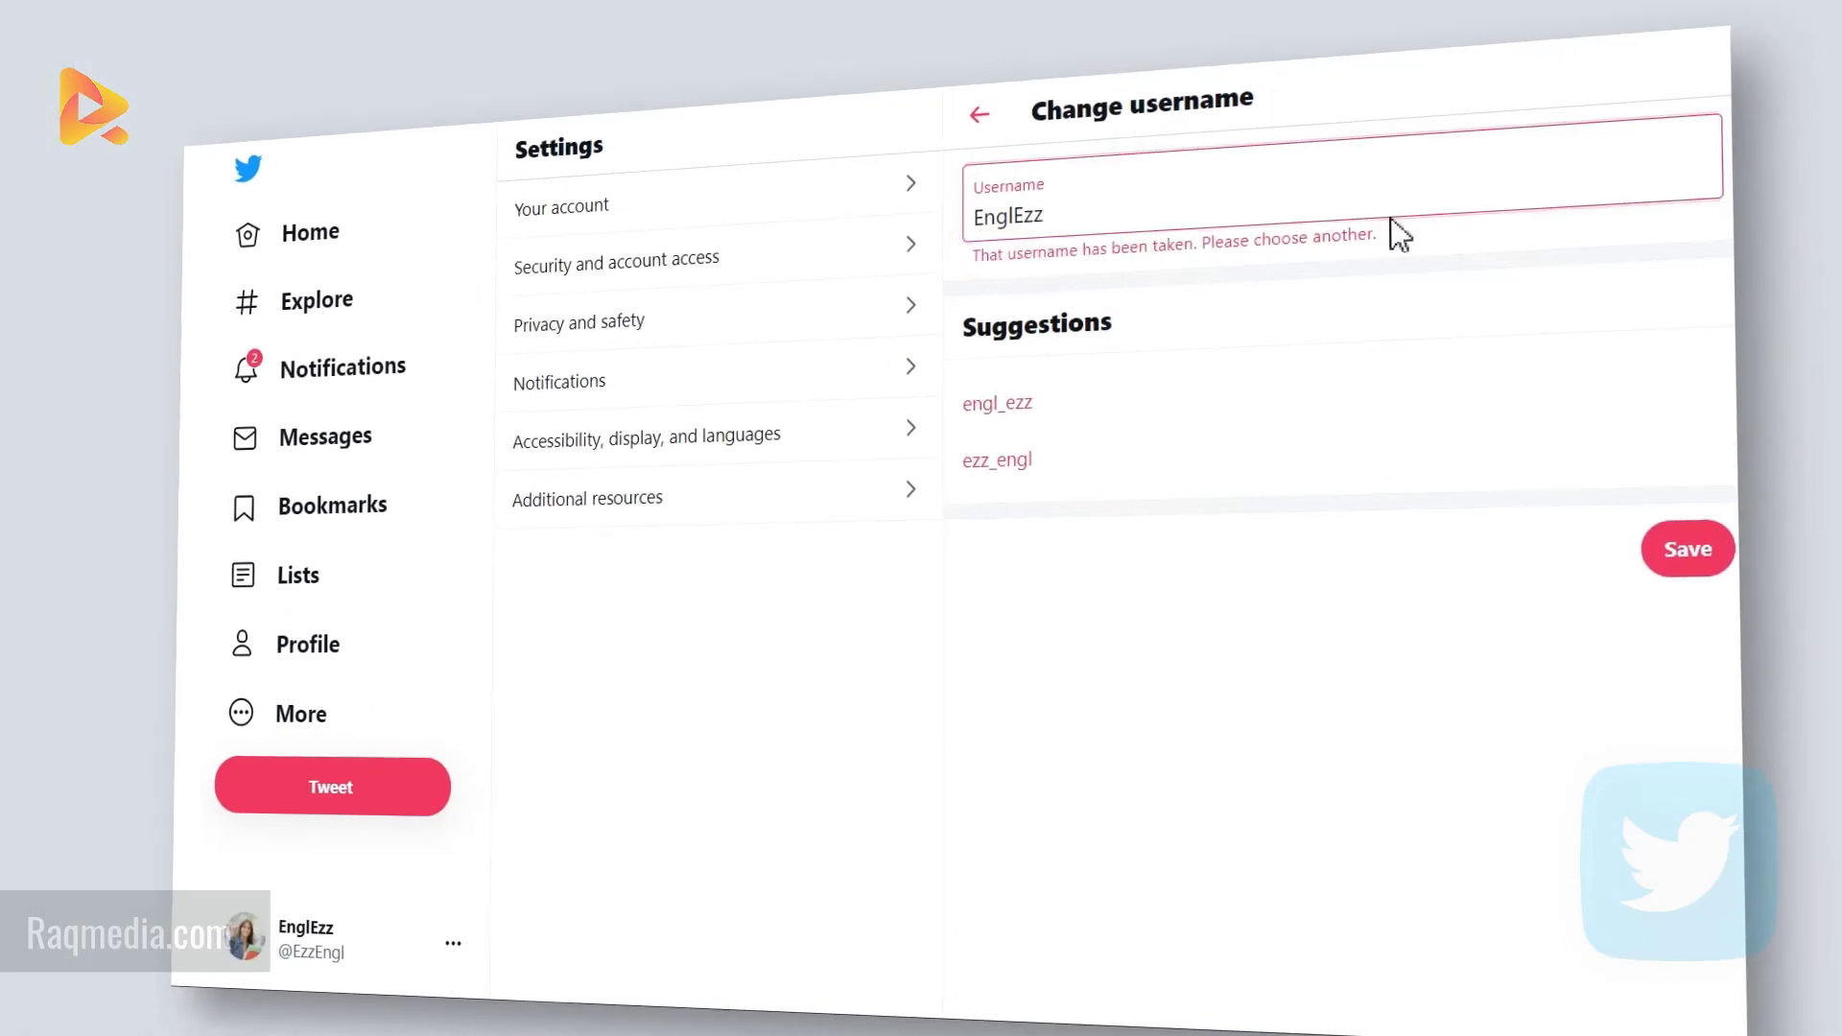
triple_click(1423, 238)
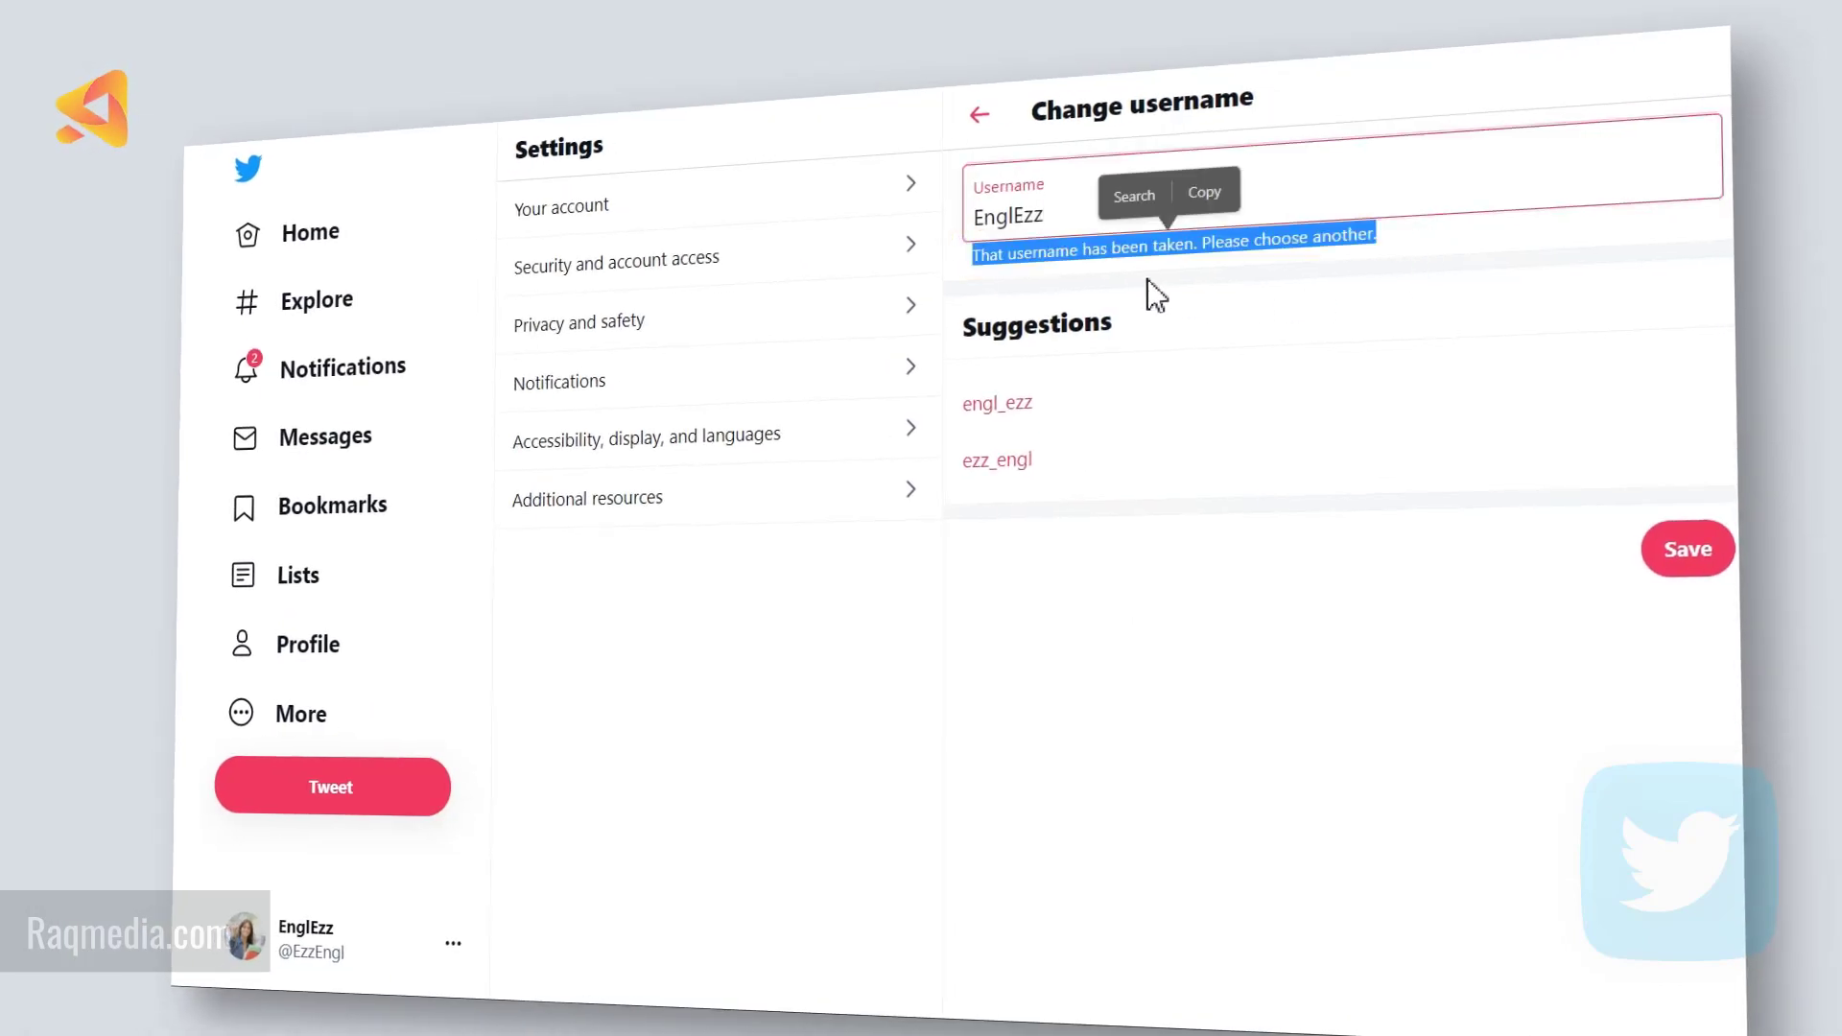
click(1502, 261)
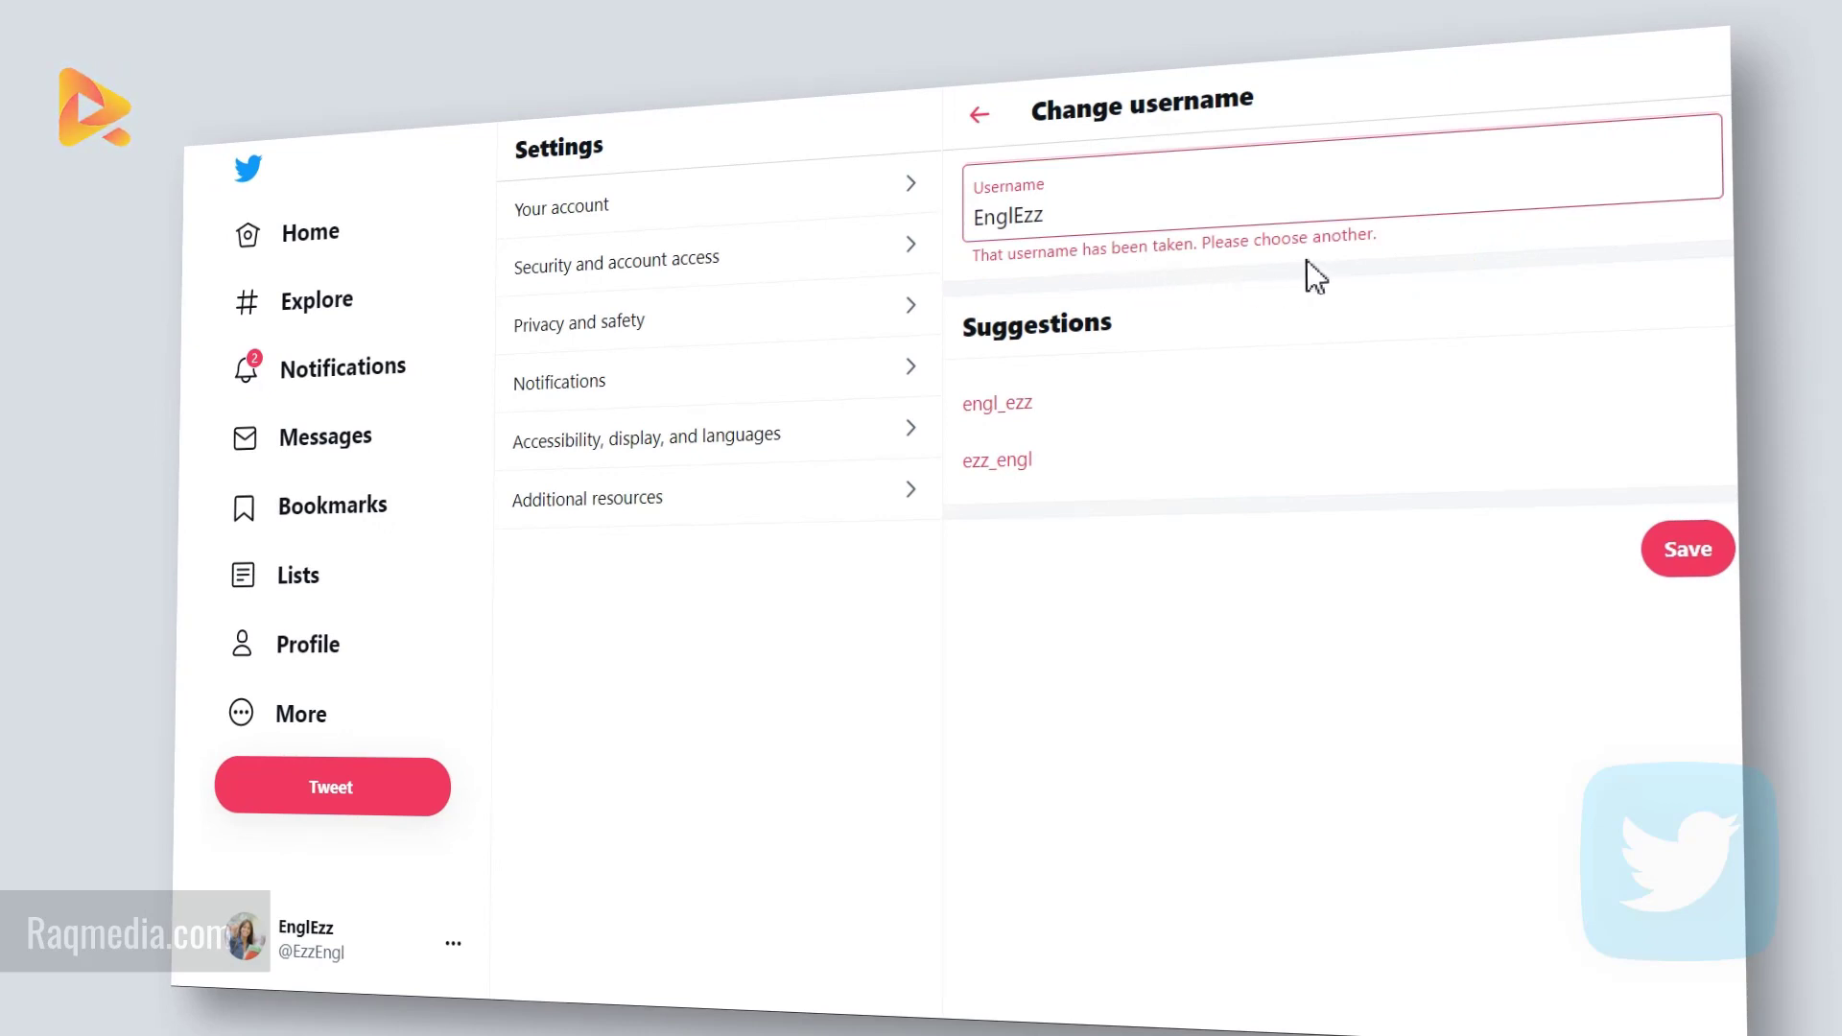
click(1066, 206)
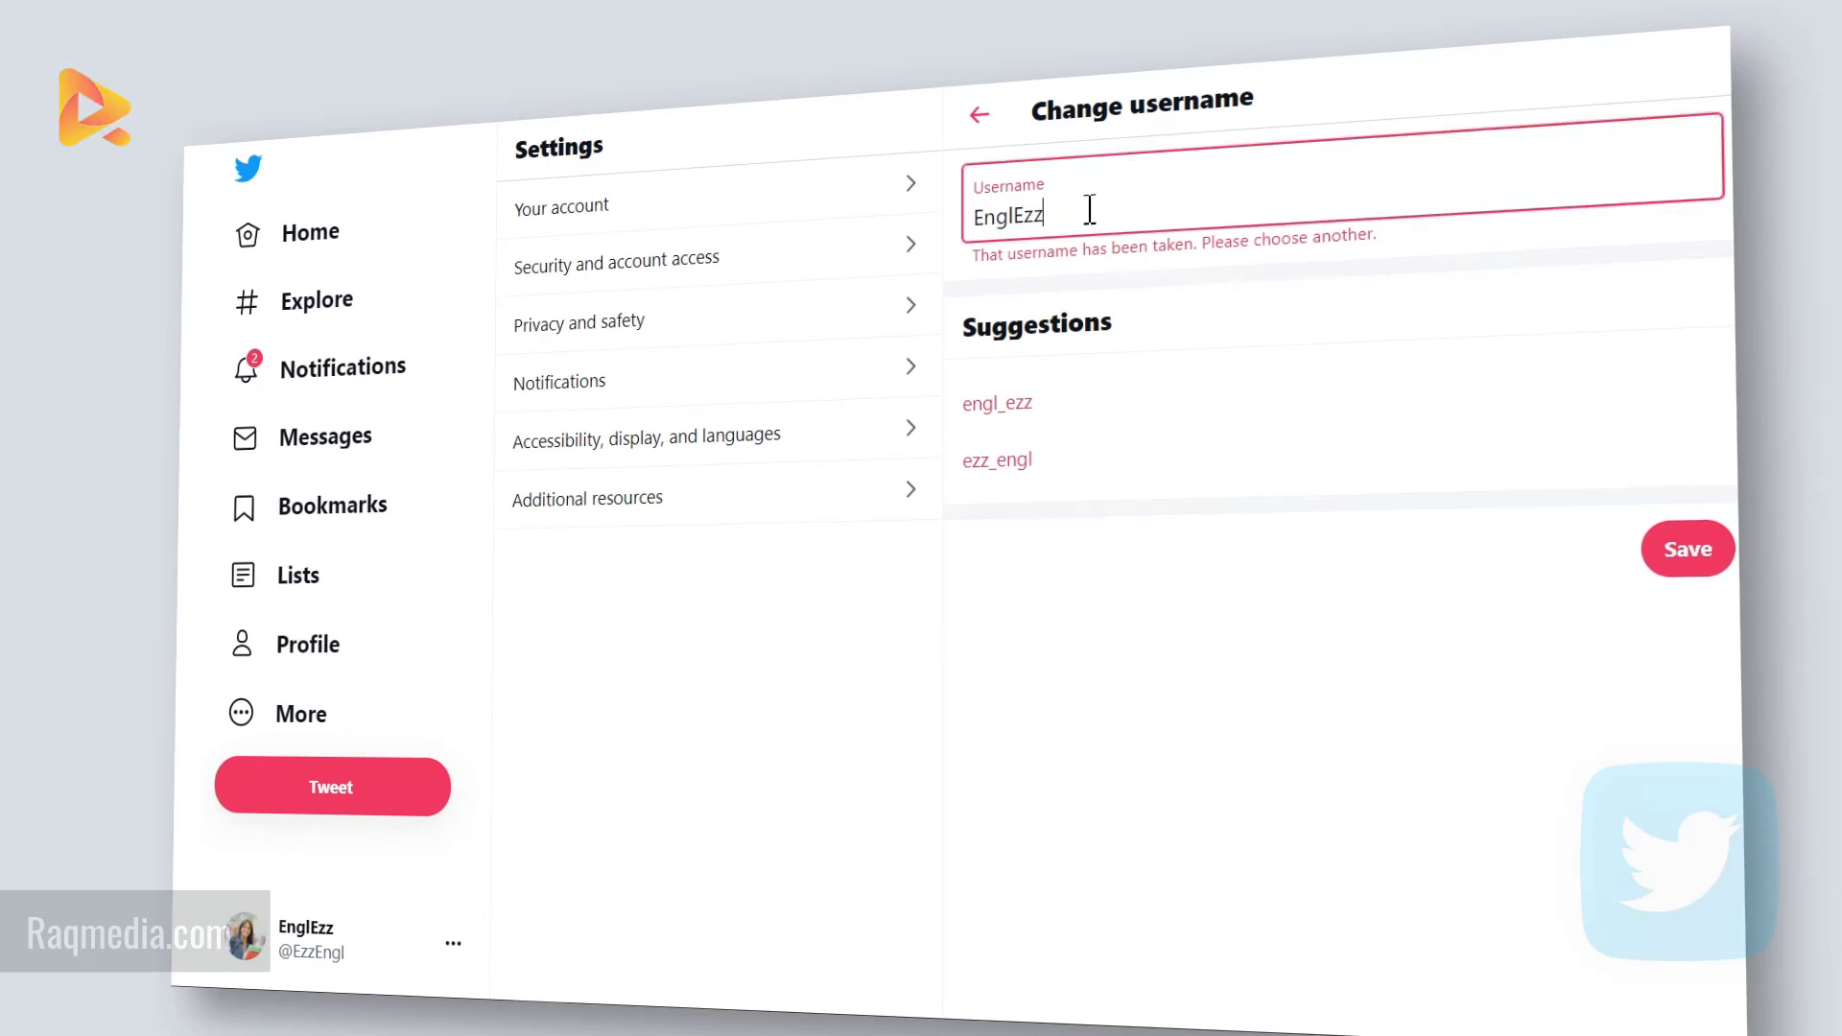
mouse_move(1047, 216)
mouse_down()
mouse_move(974, 238)
mouse_move(1067, 216)
mouse_up()
click(1096, 216)
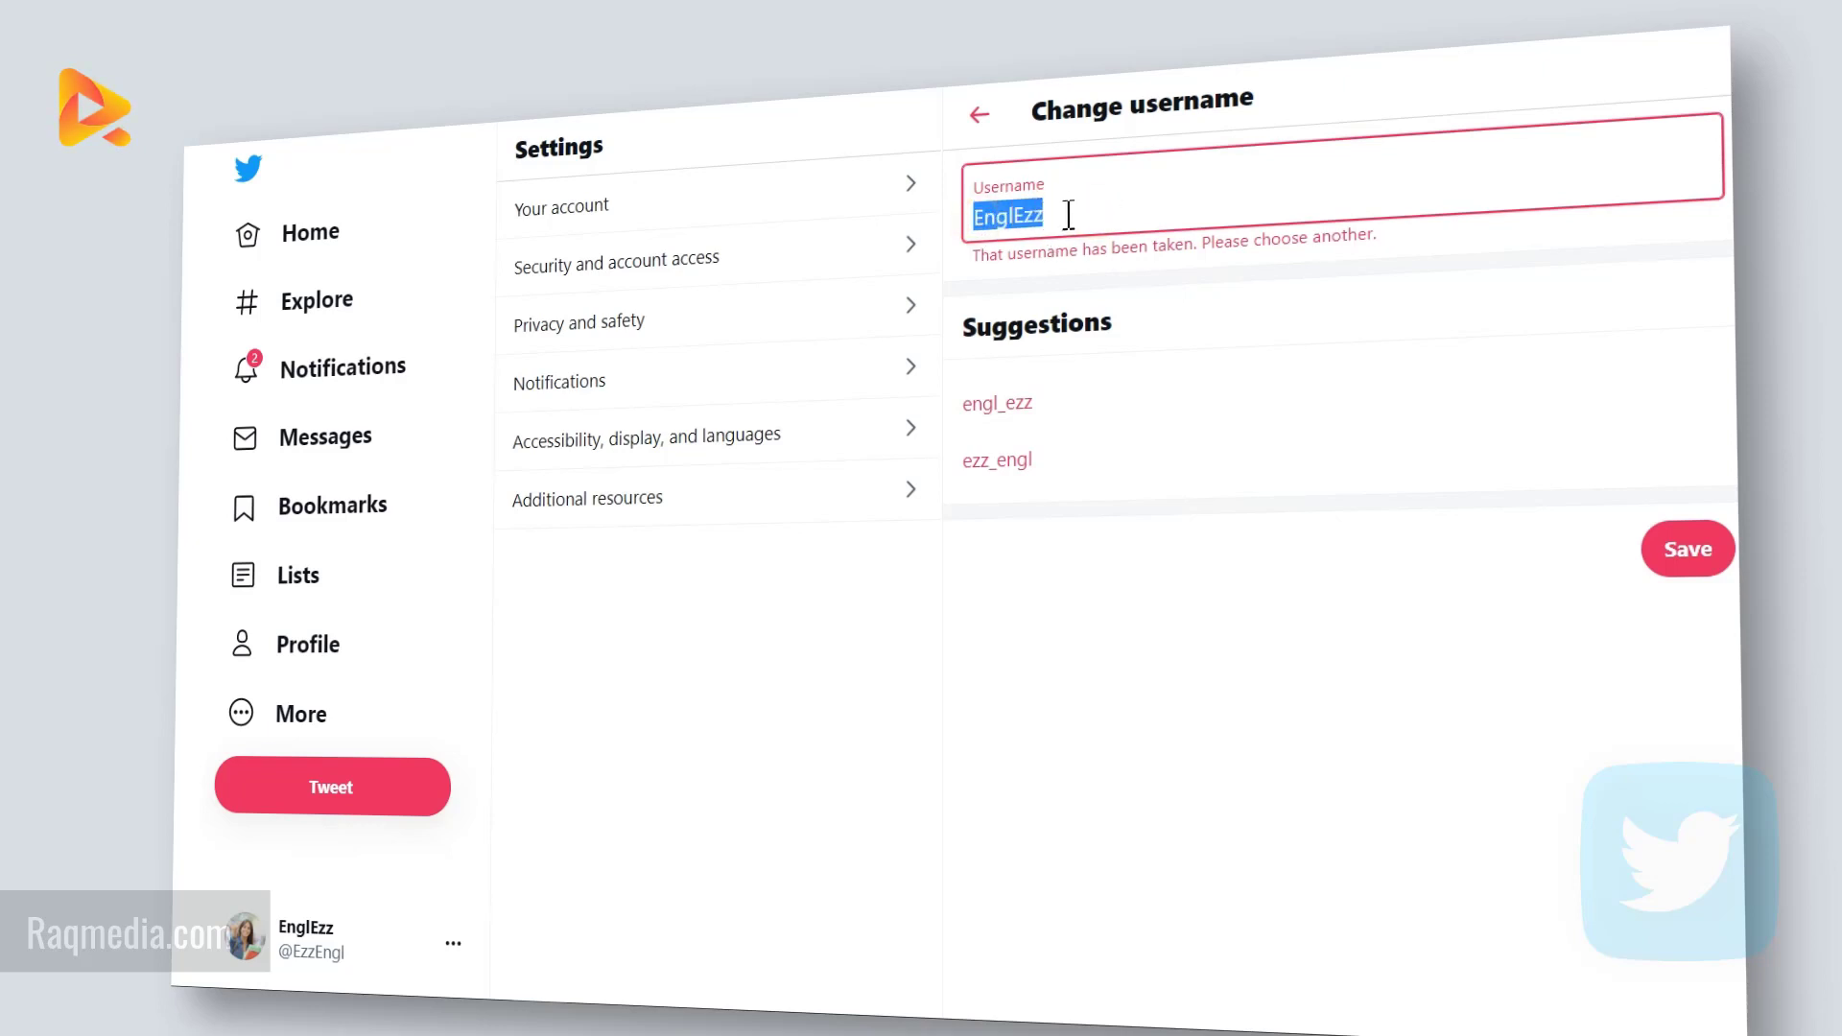
click(1078, 217)
text(1)
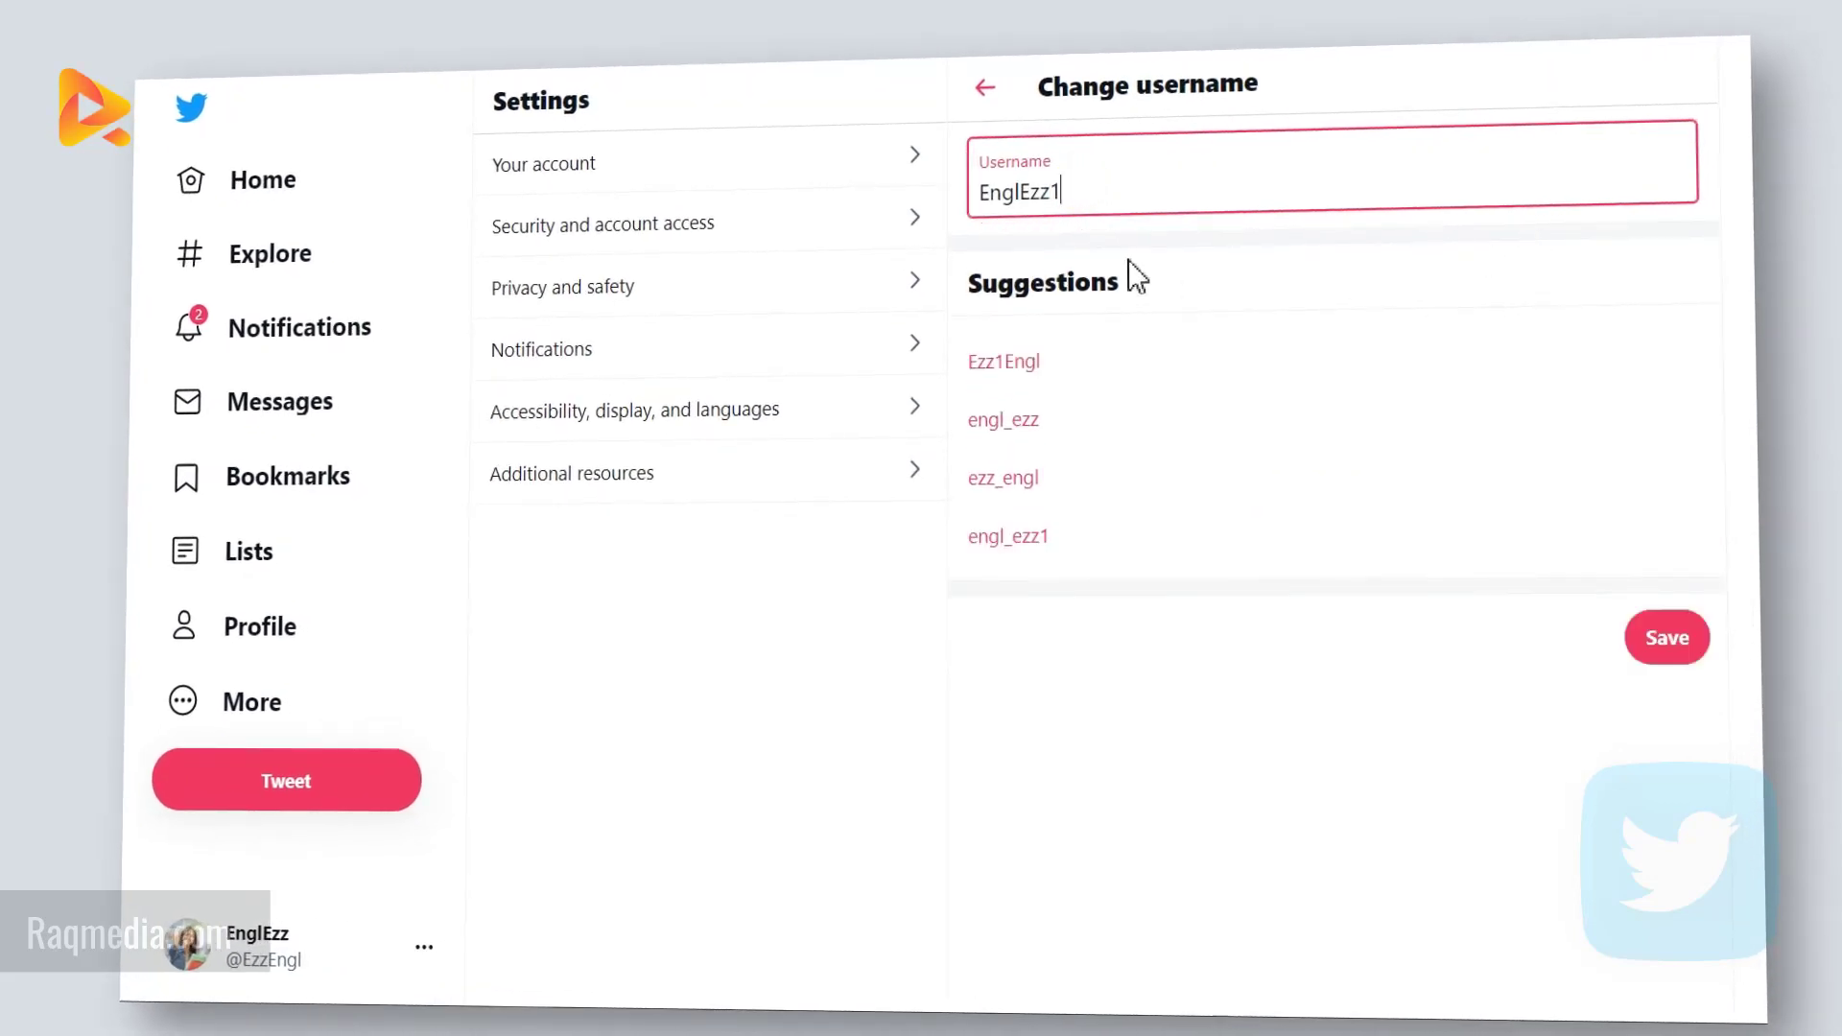
Step: Make the username EnglEzz1 and check that it is available
click(1018, 219)
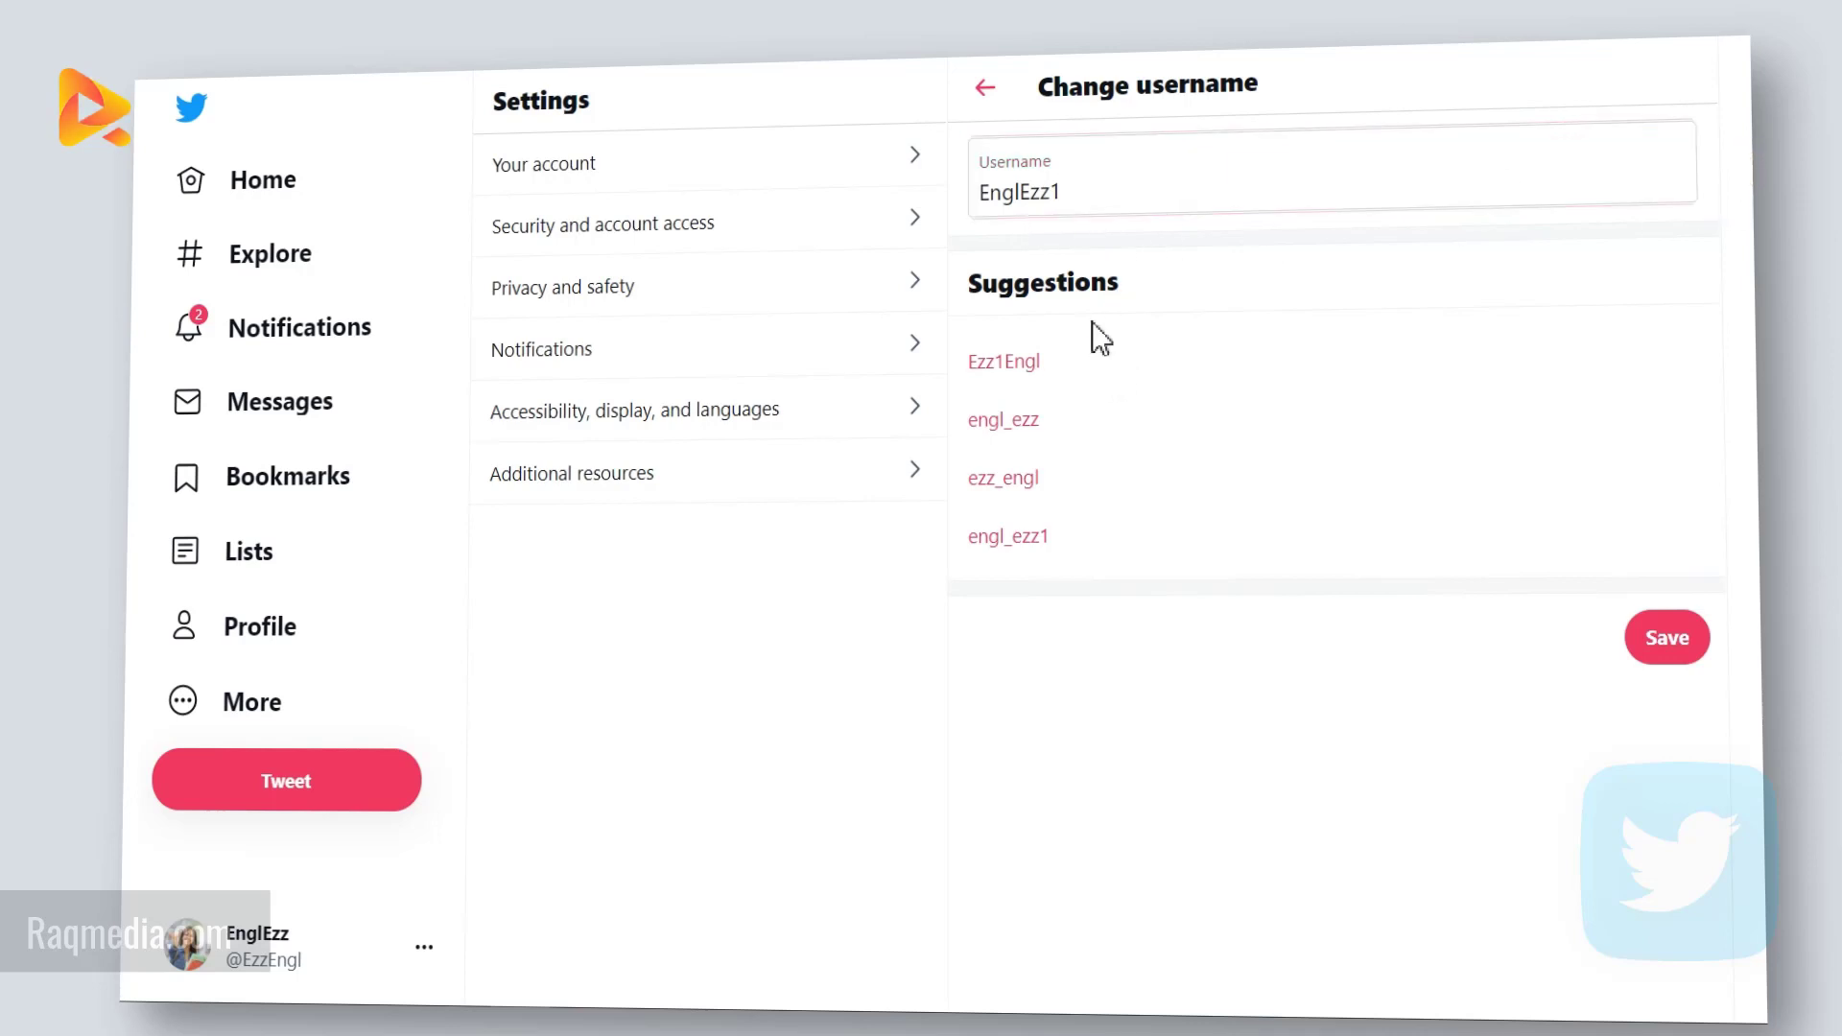
click(1089, 202)
click(1573, 697)
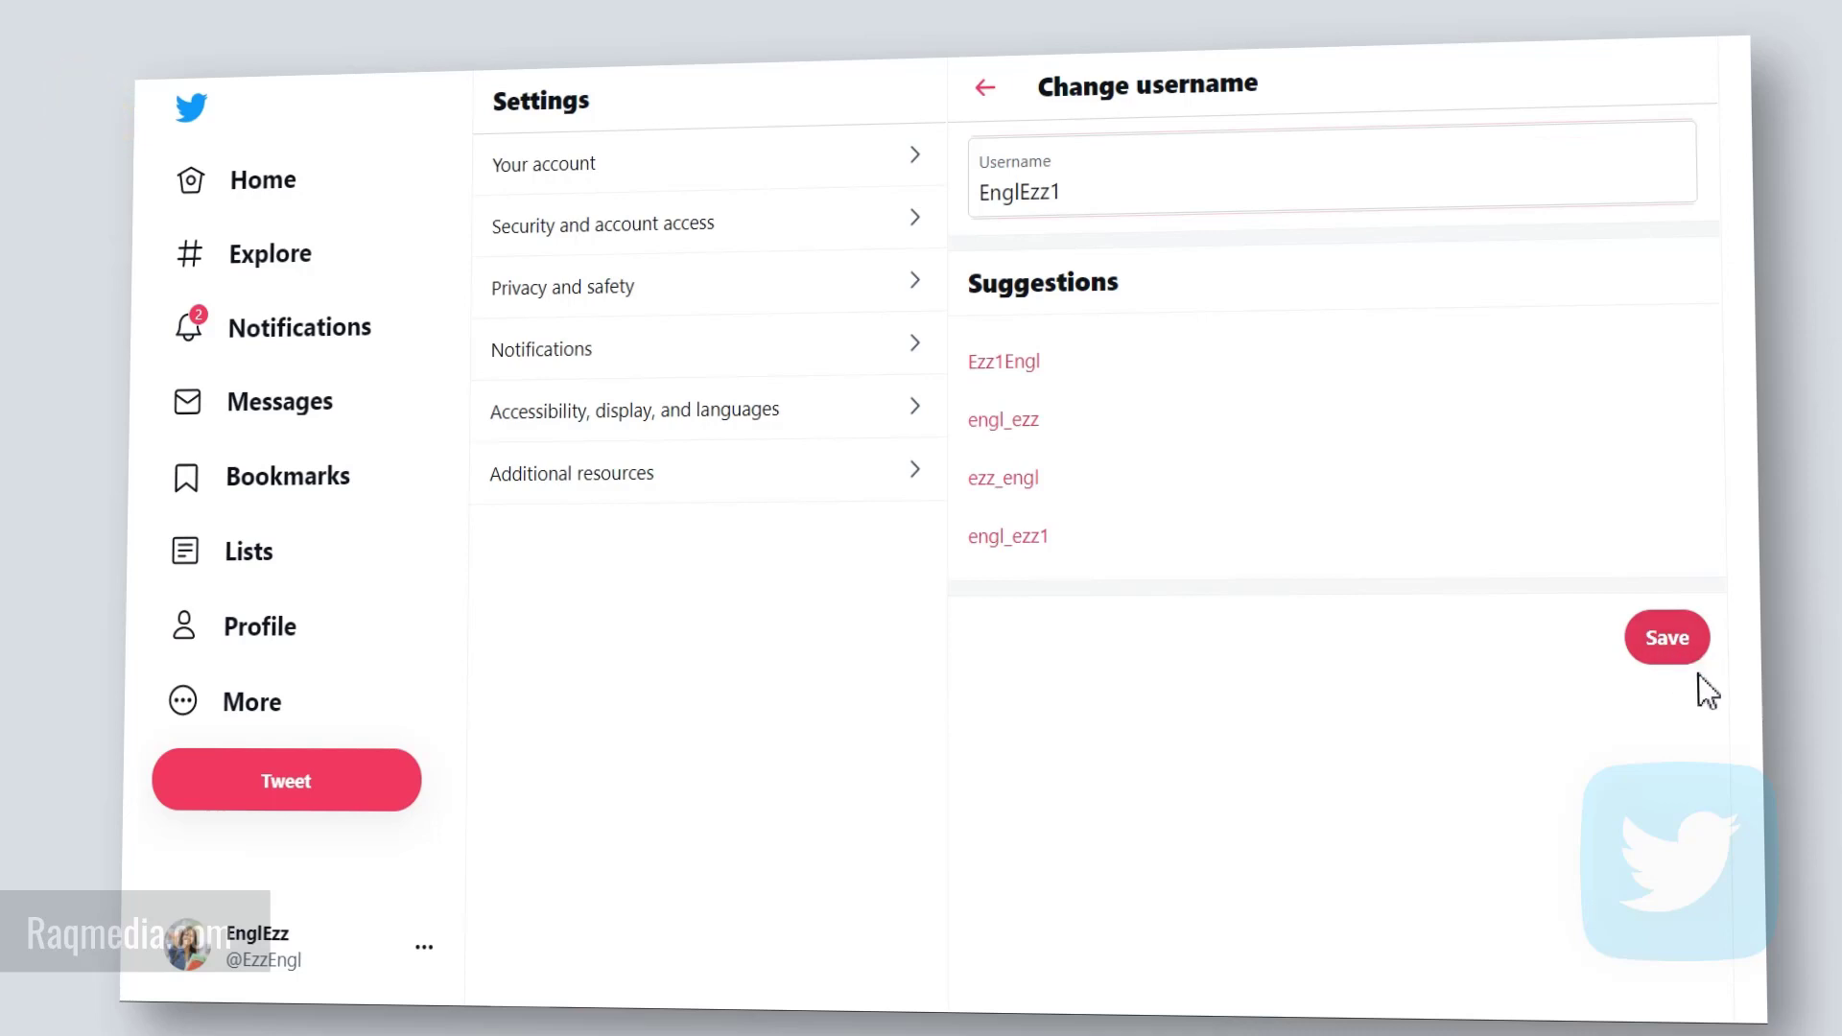
click(1146, 197)
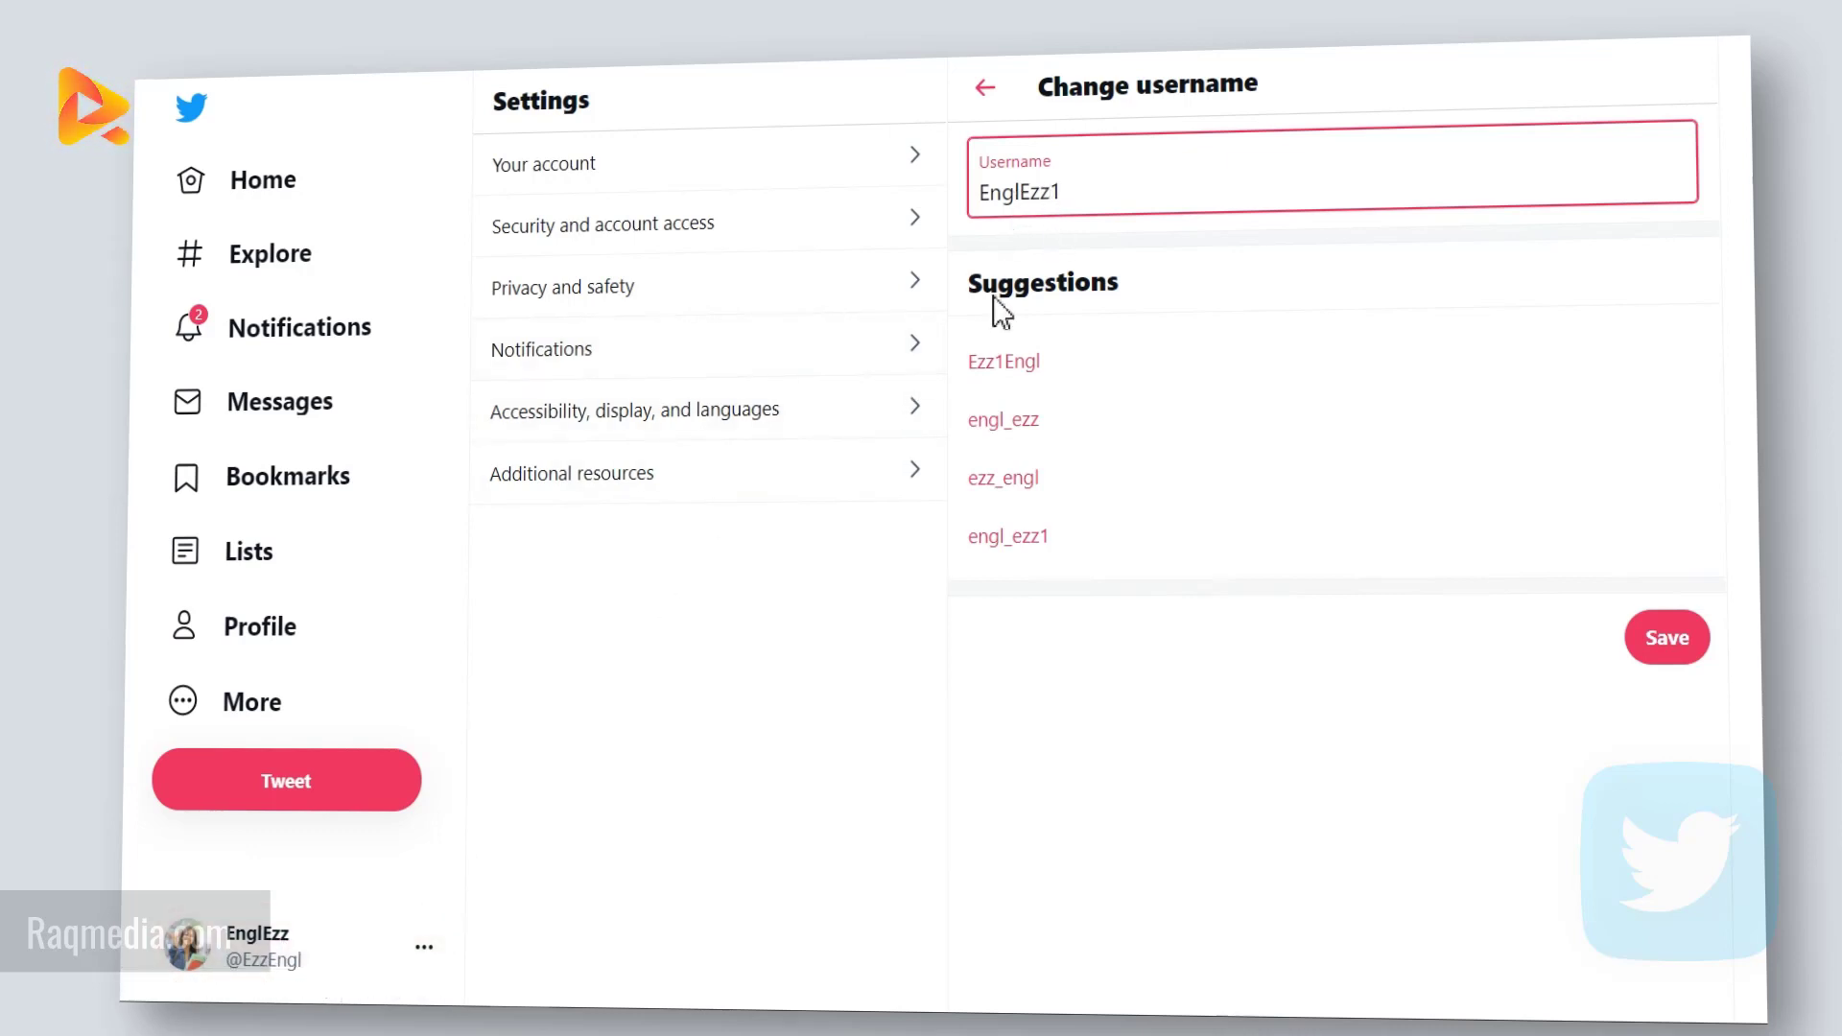
Step: Save the username EnglEzz1 and return to the EnglEzz profile page
click(1686, 650)
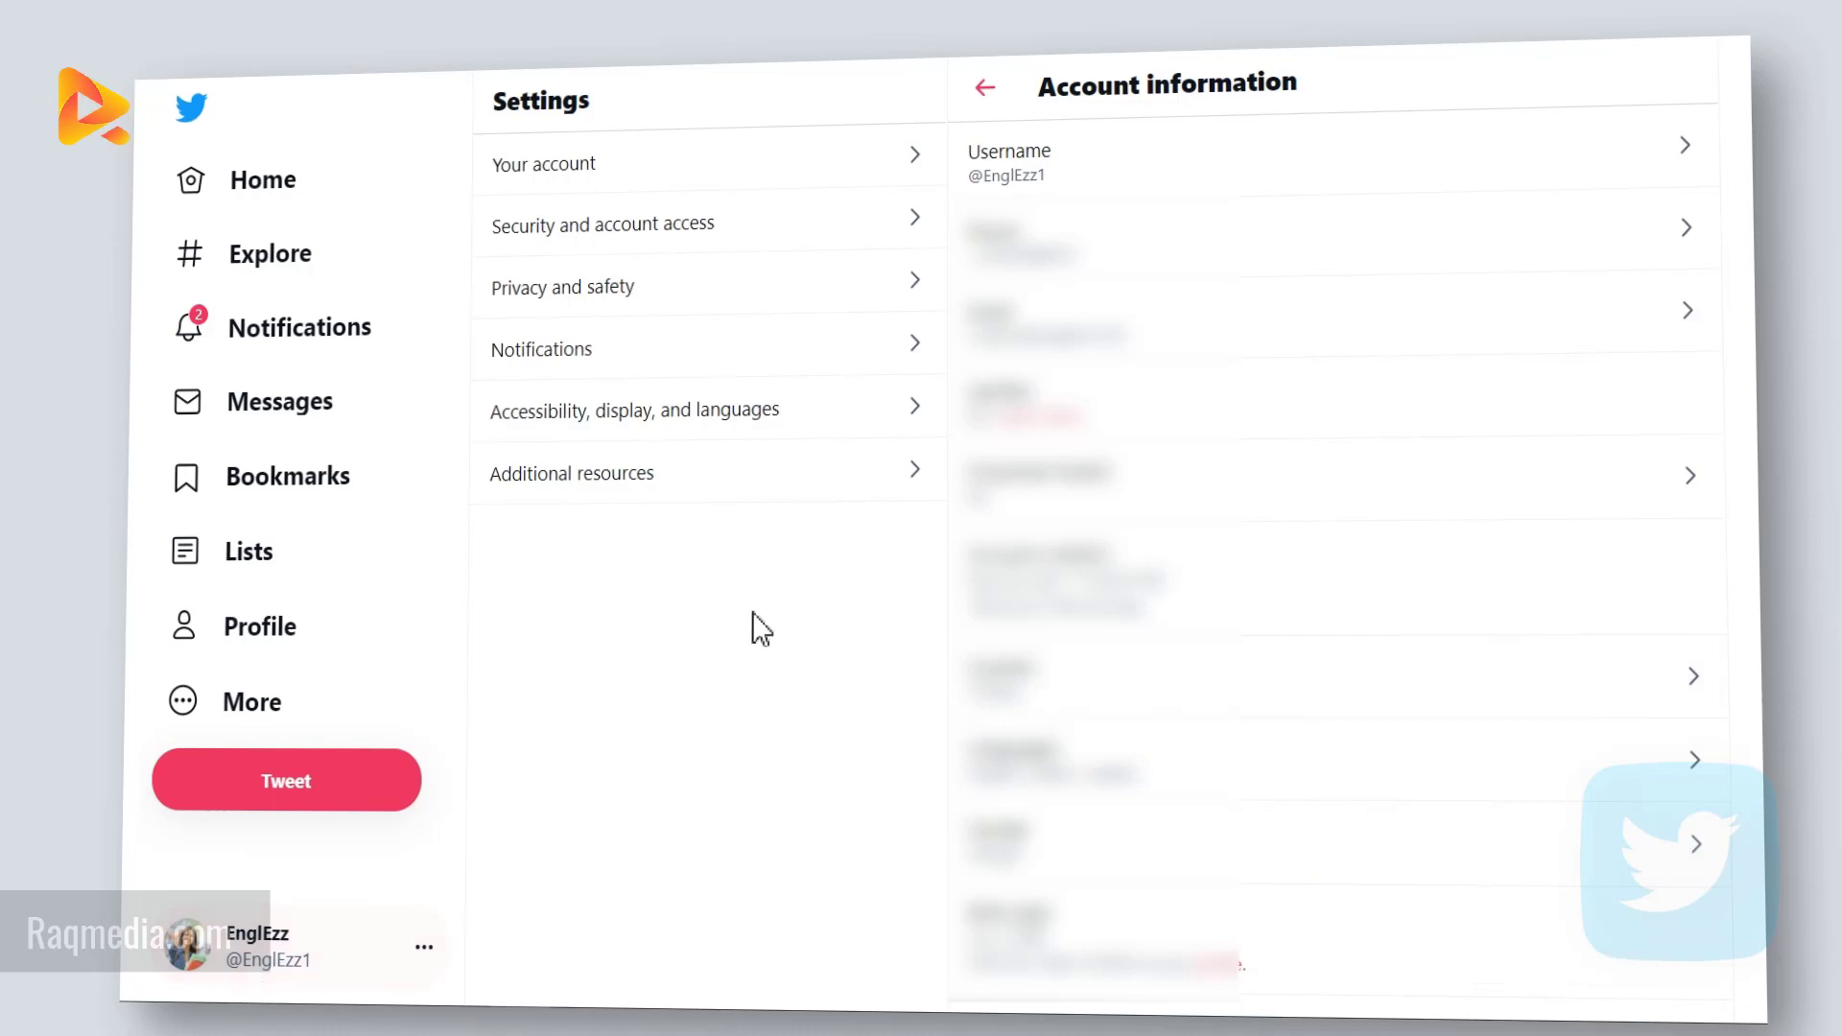
click(295, 190)
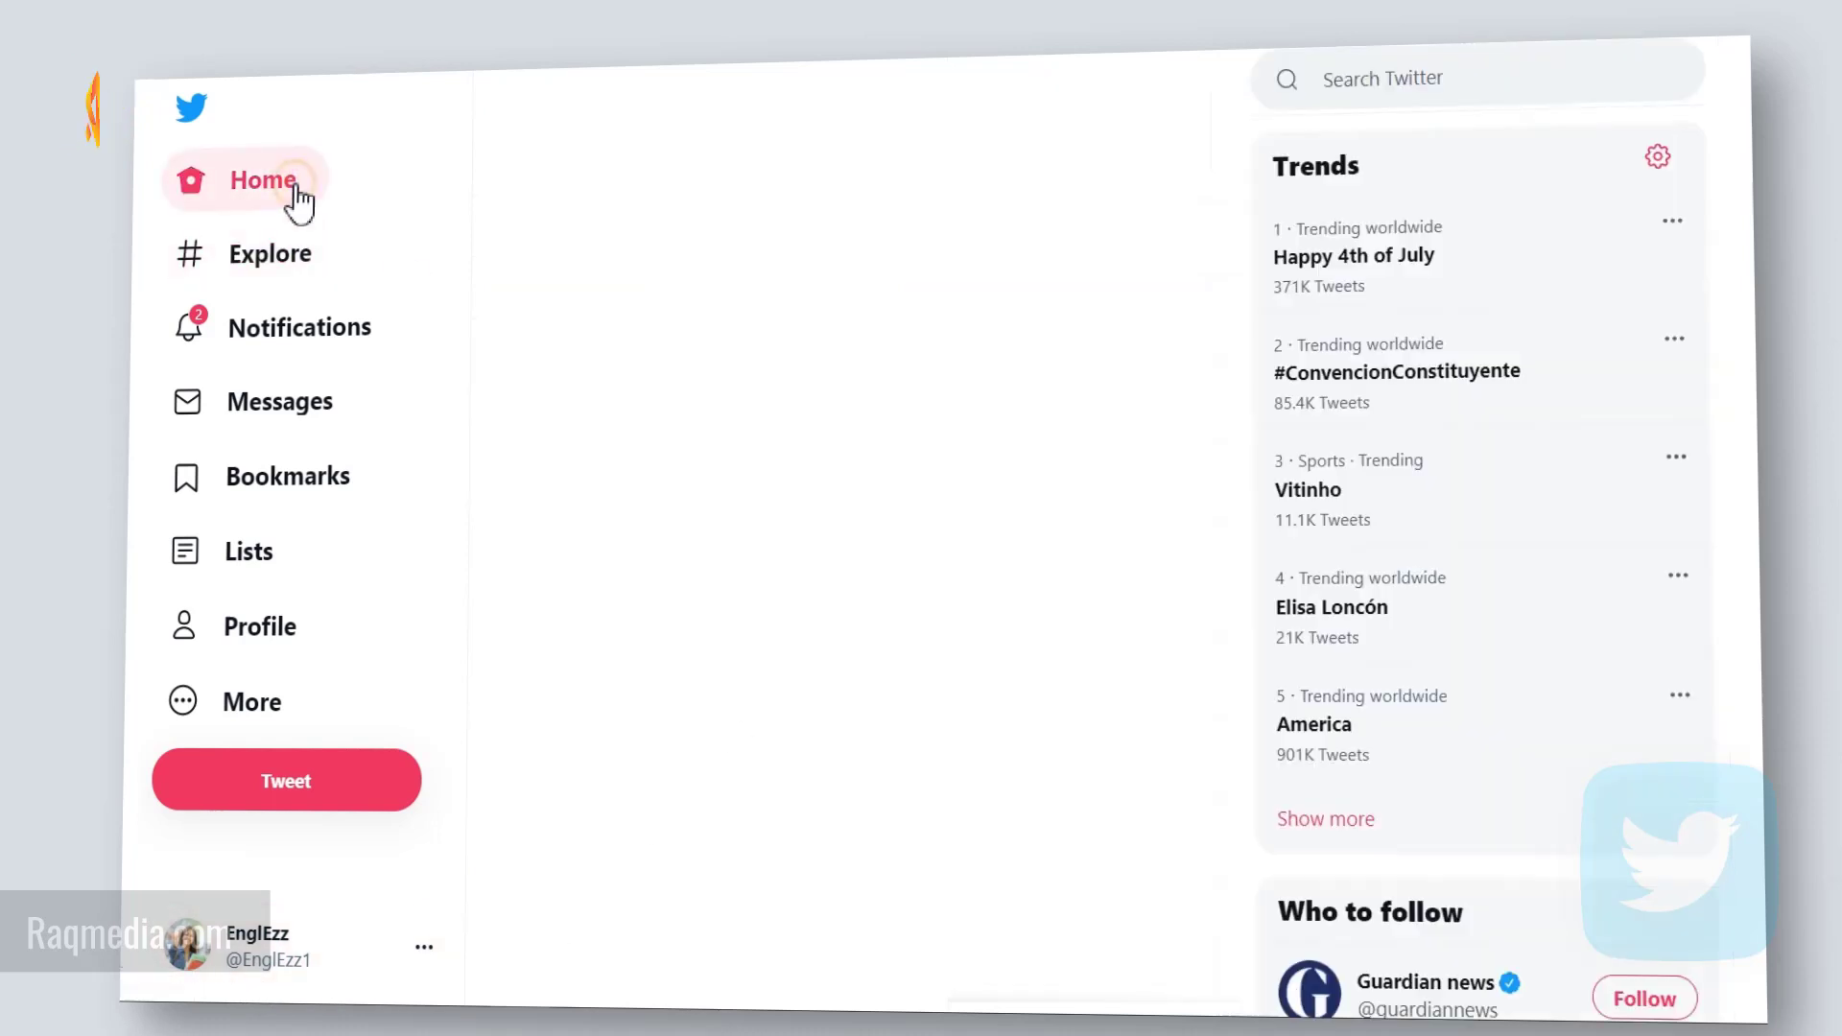
click(289, 630)
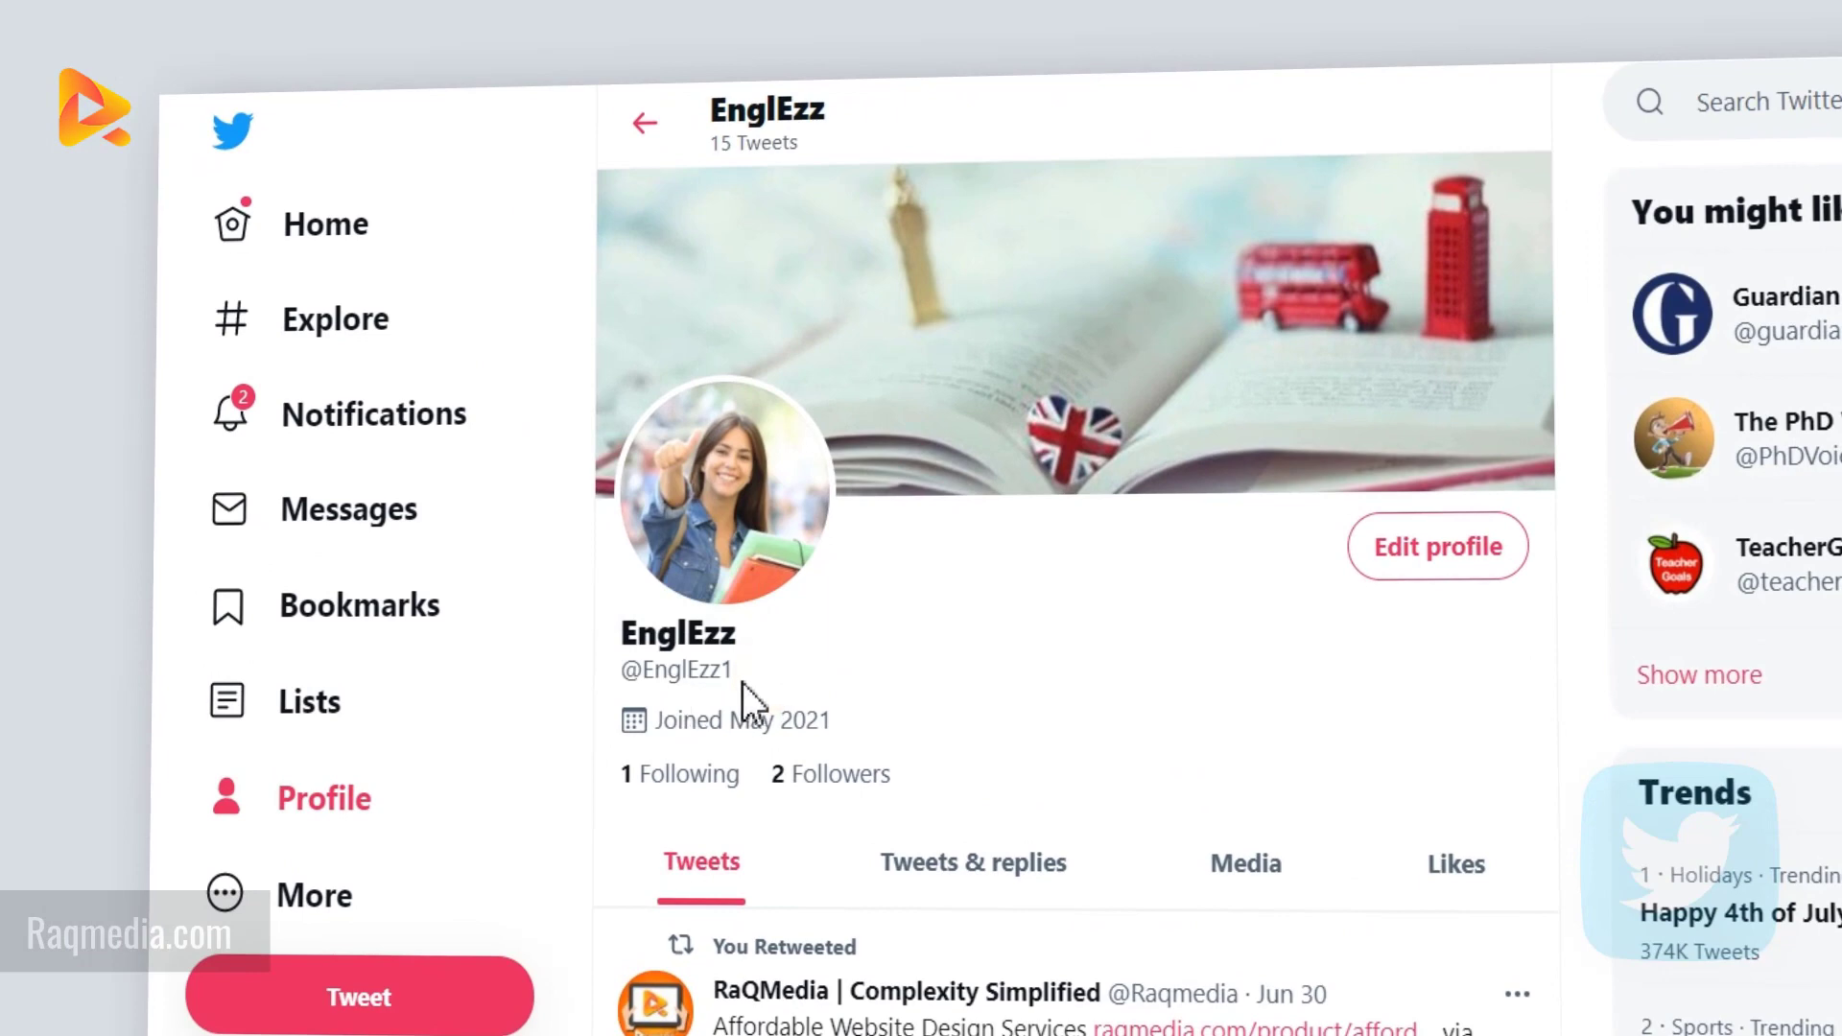
scroll(625, 851, down, 3)
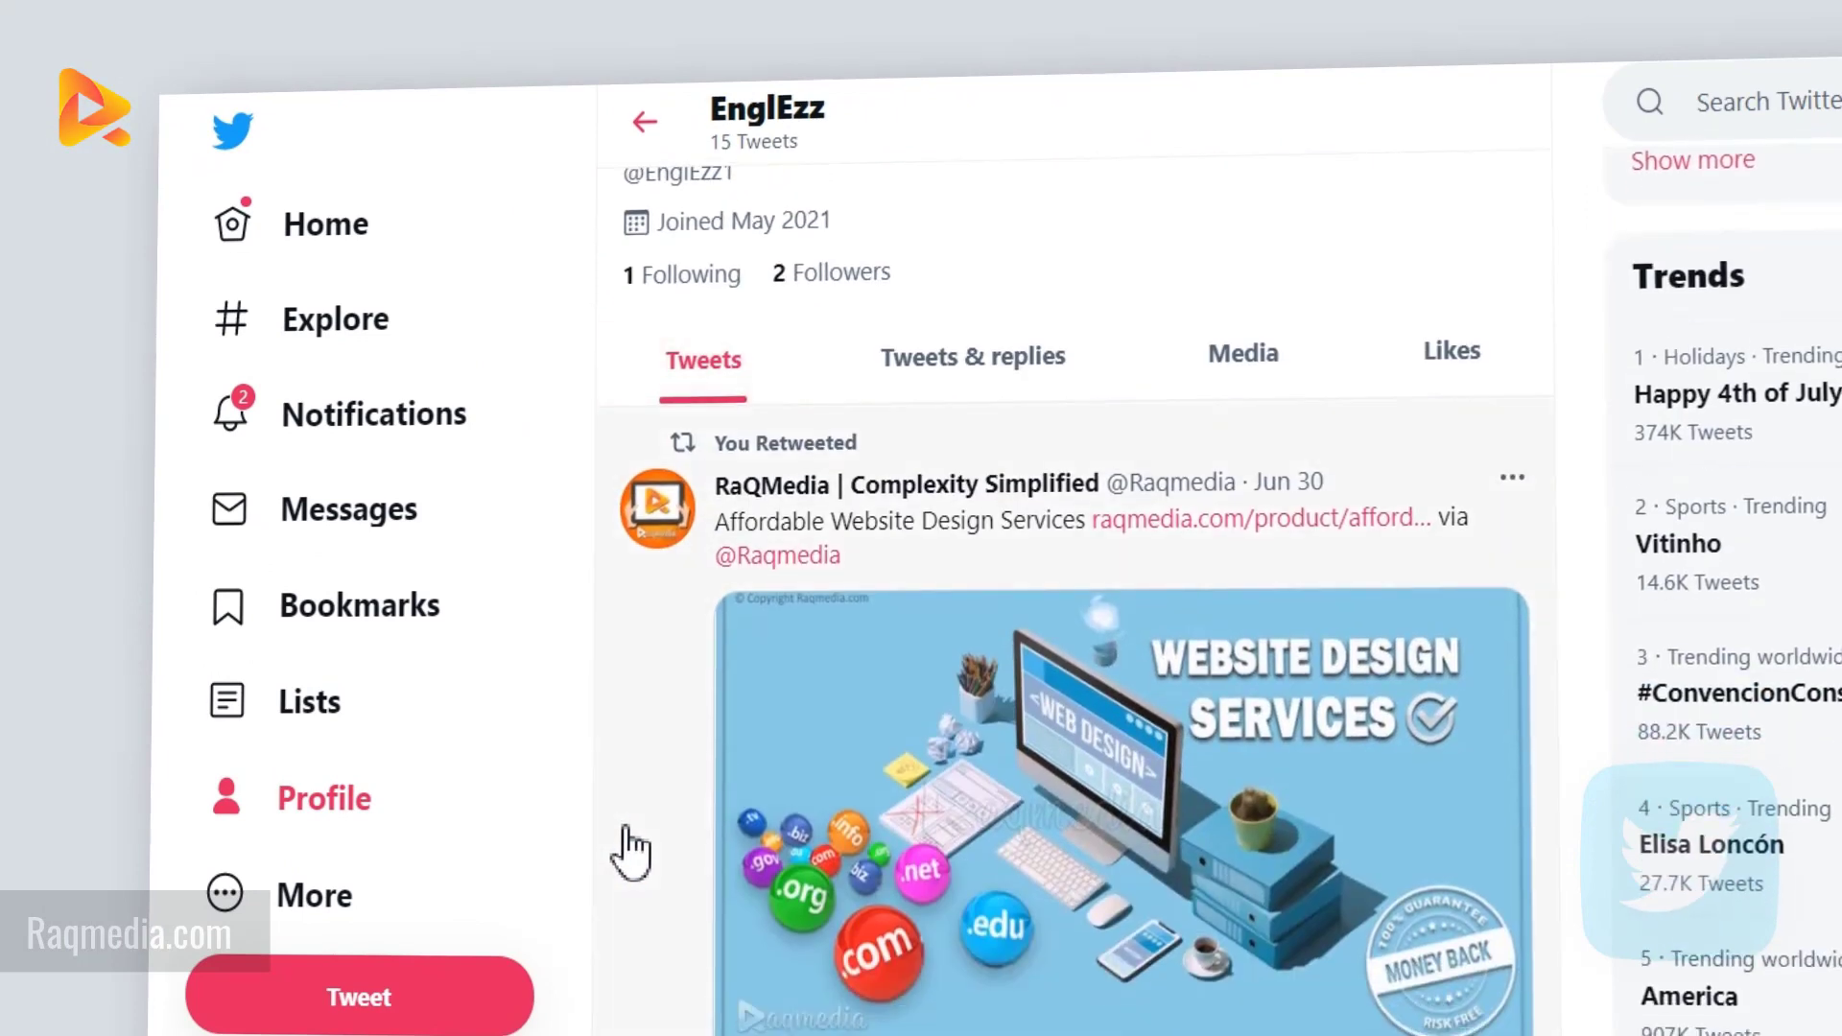
scroll(627, 820, up, 3)
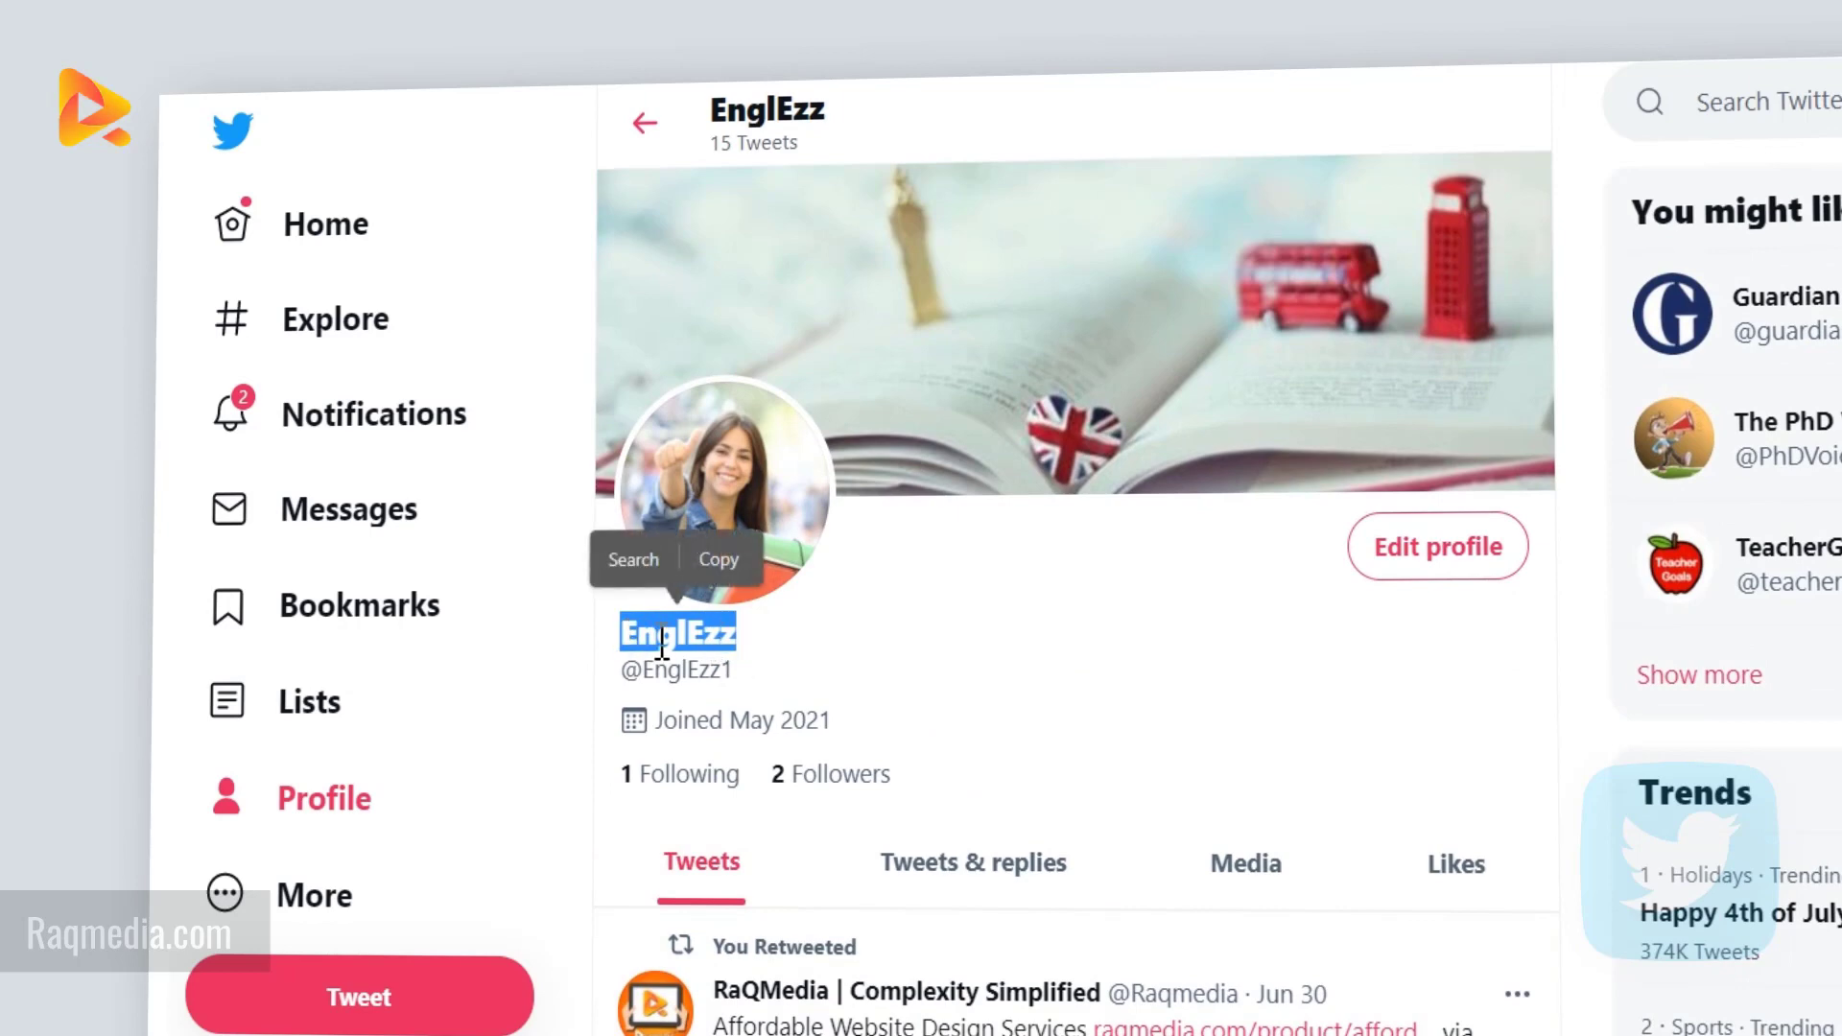
Step: In Edit profile, trim the display name to EnglEzz and set the website to englezz.com
click(1456, 569)
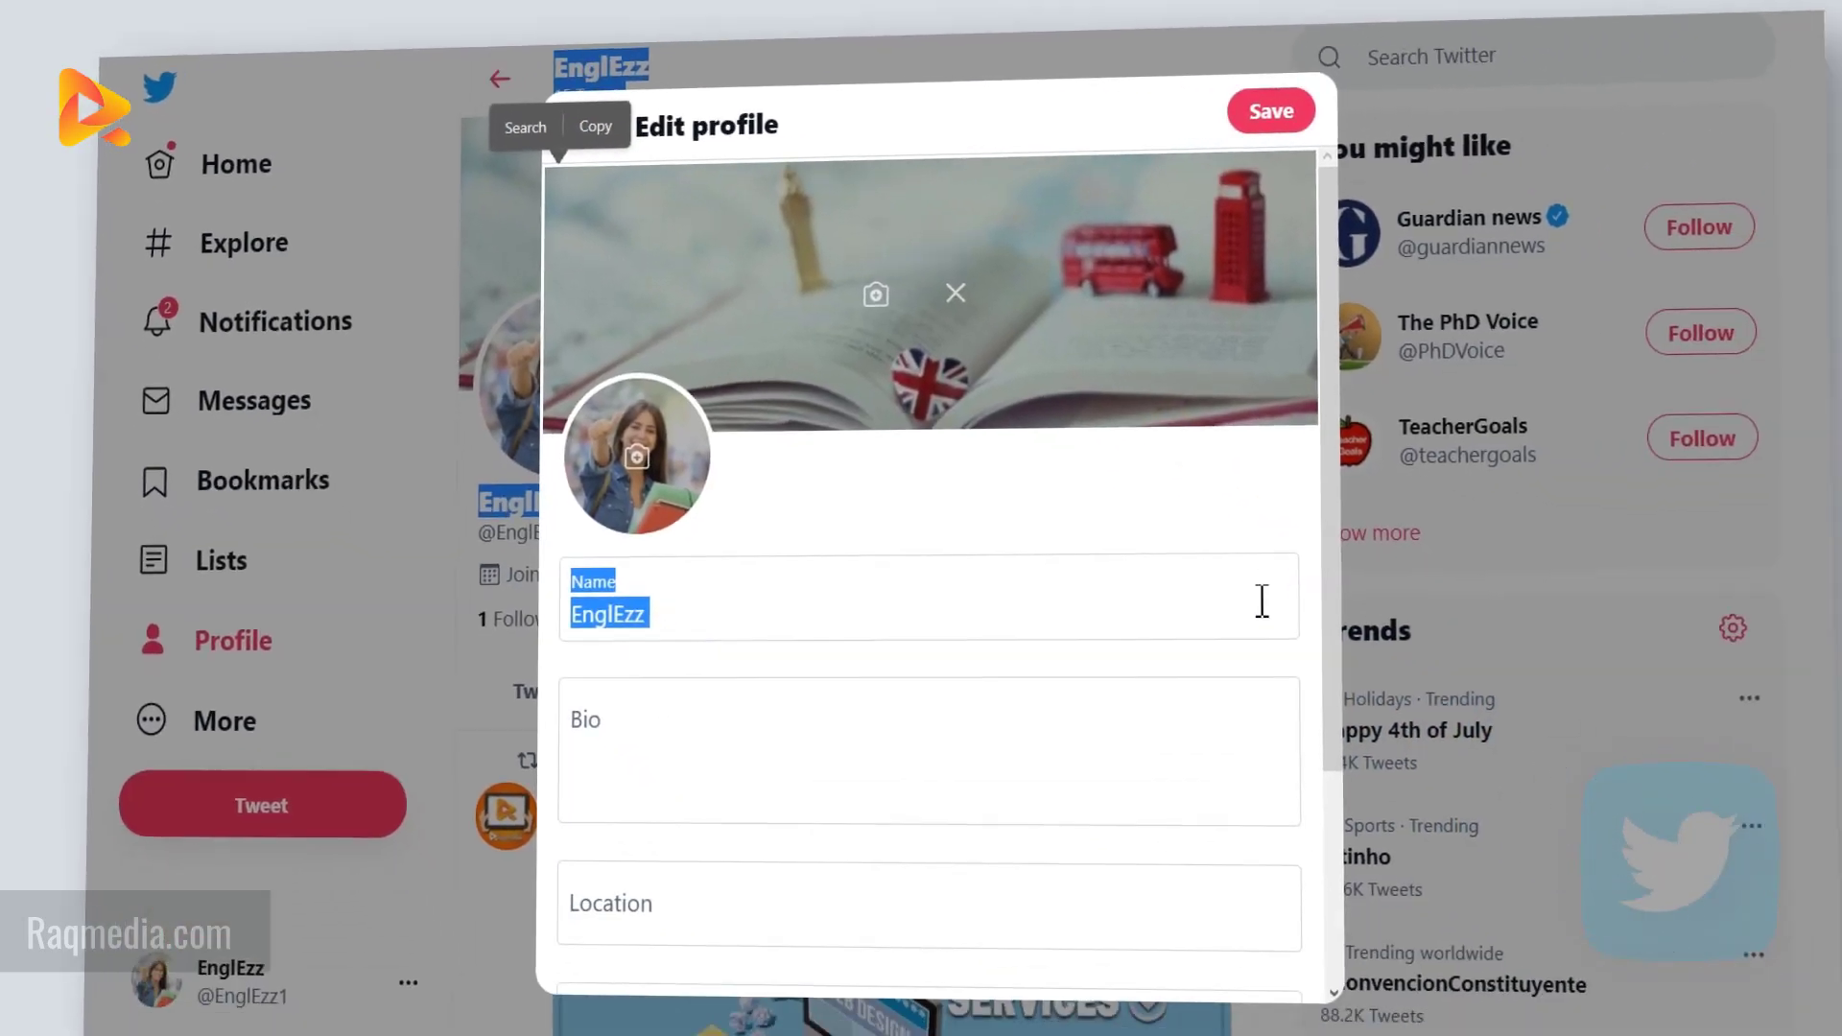
click(620, 587)
text(fghh)
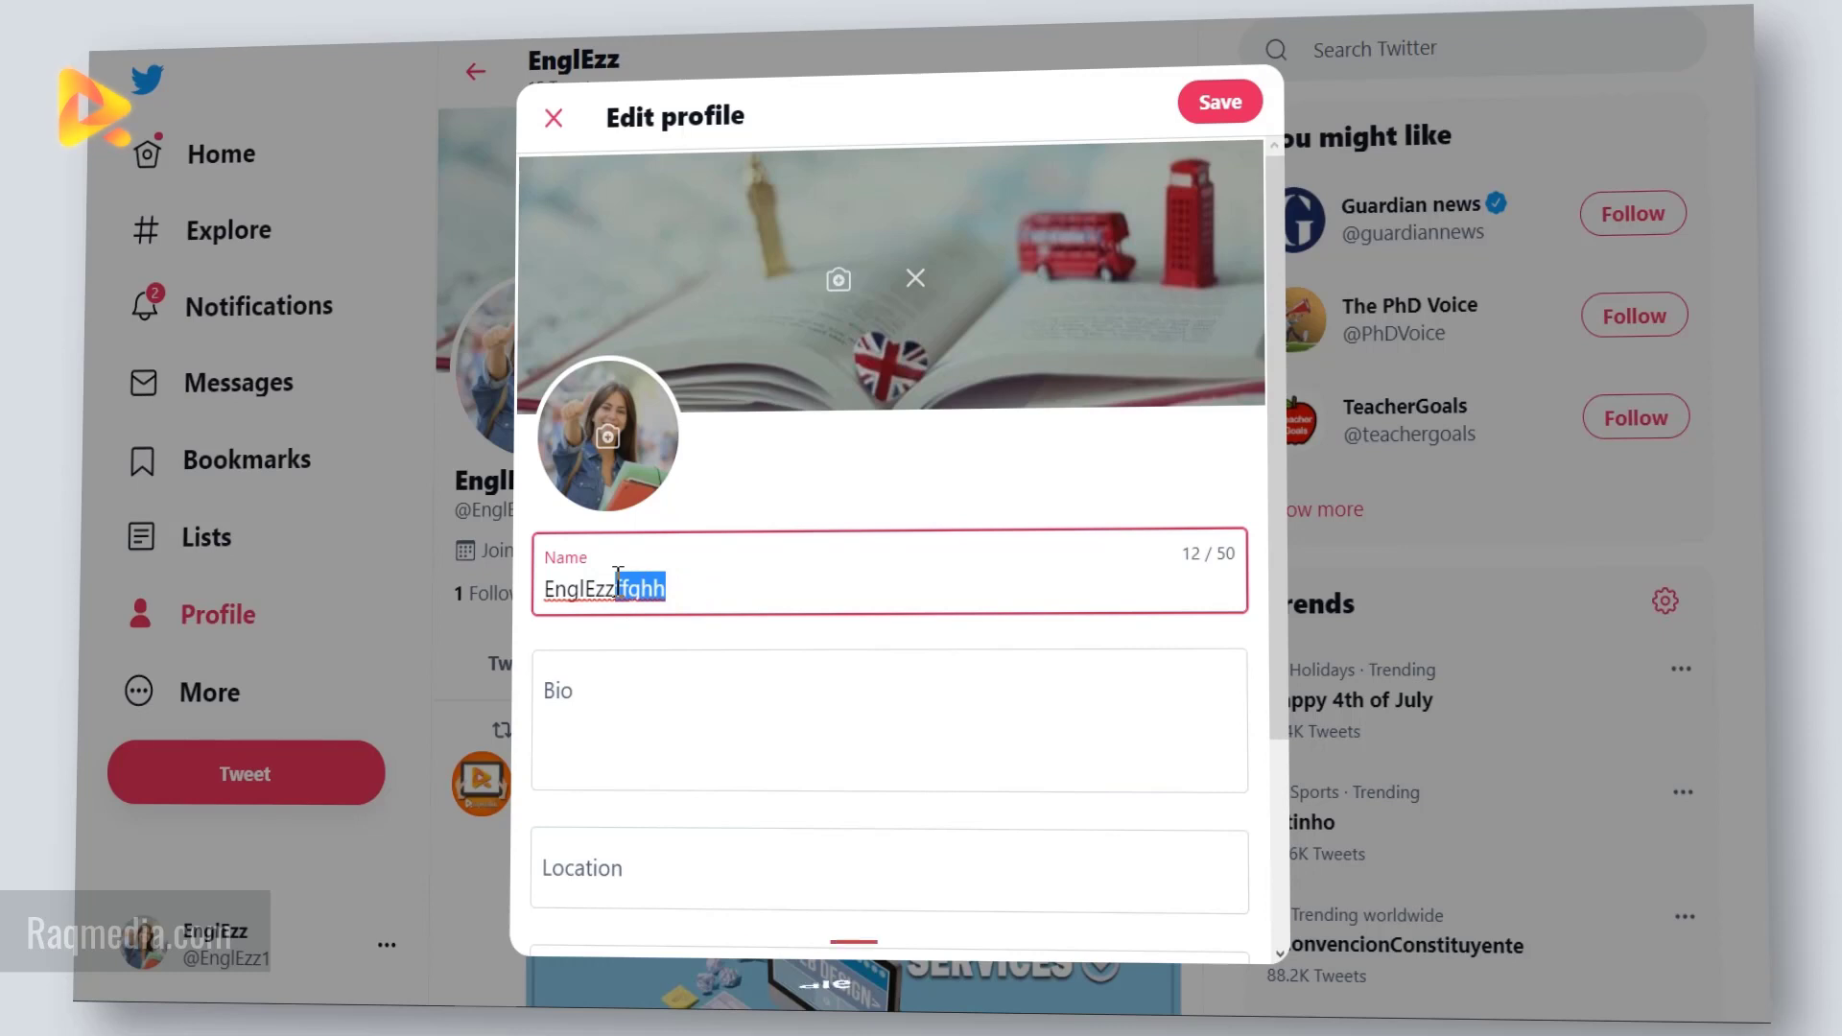
key(BackSpace)
scroll(779, 696, down, 2)
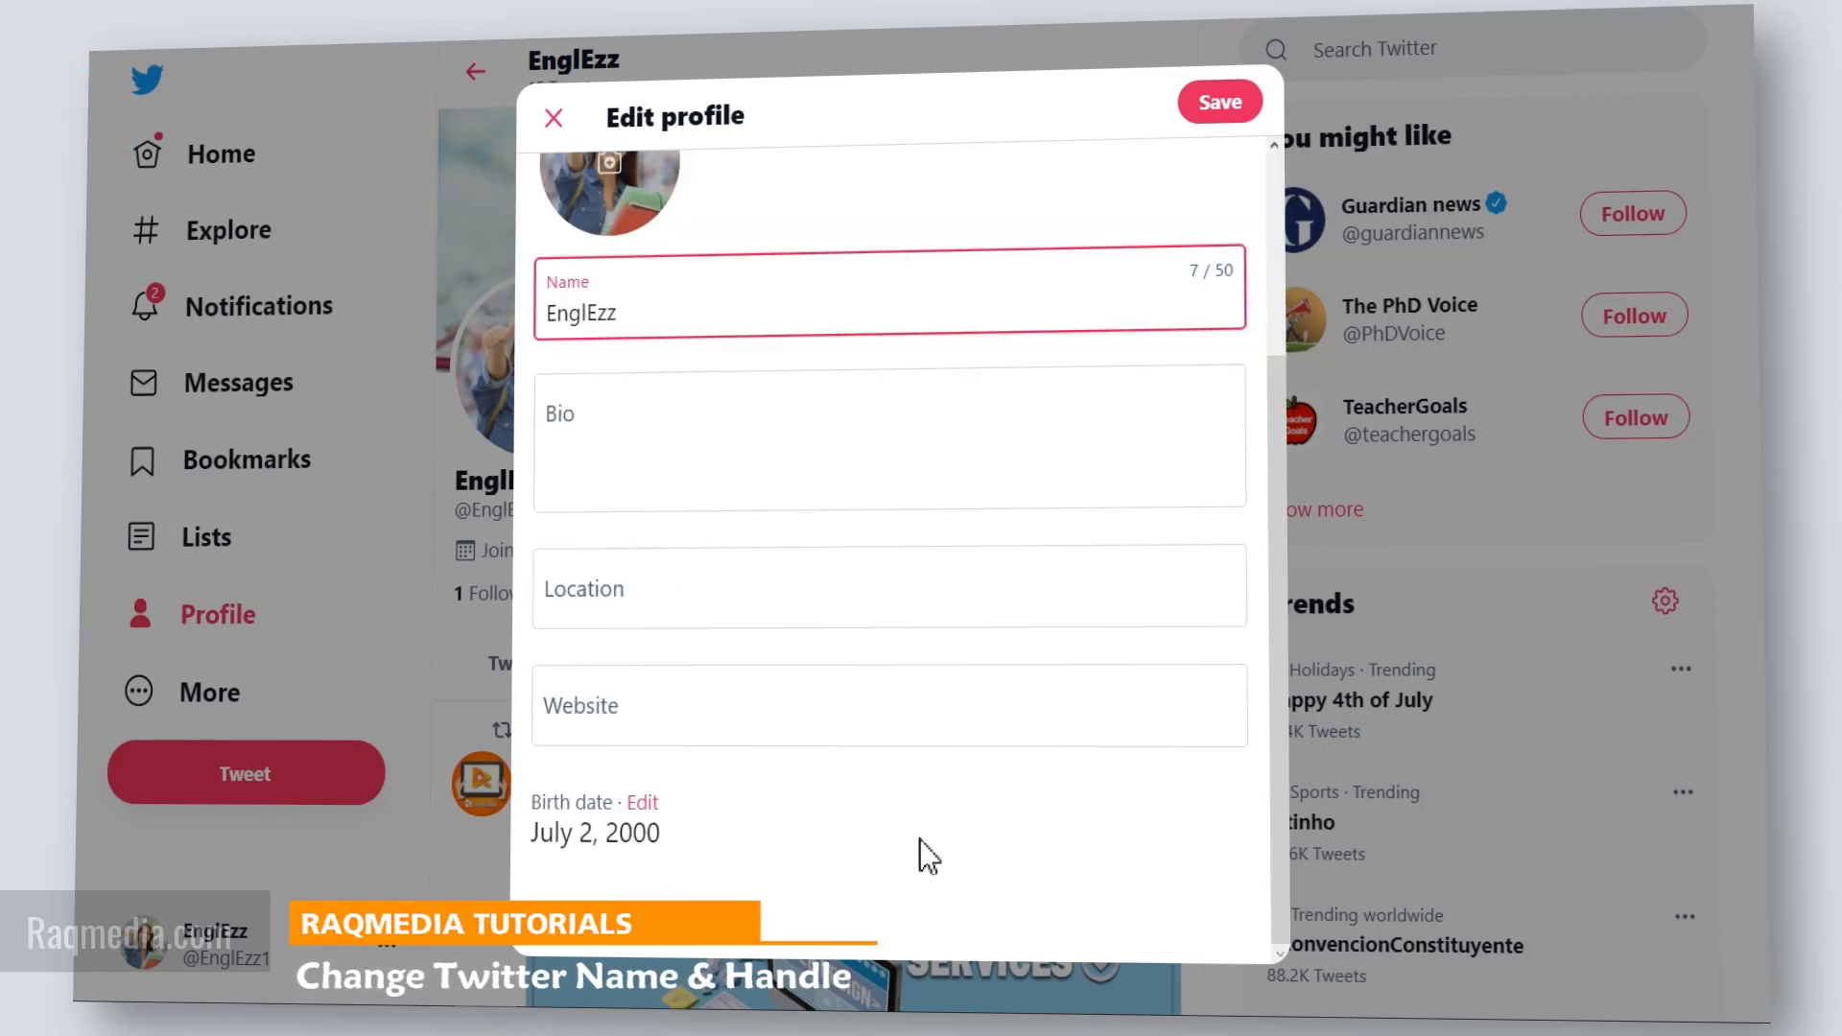
scroll(1163, 509, up, 3)
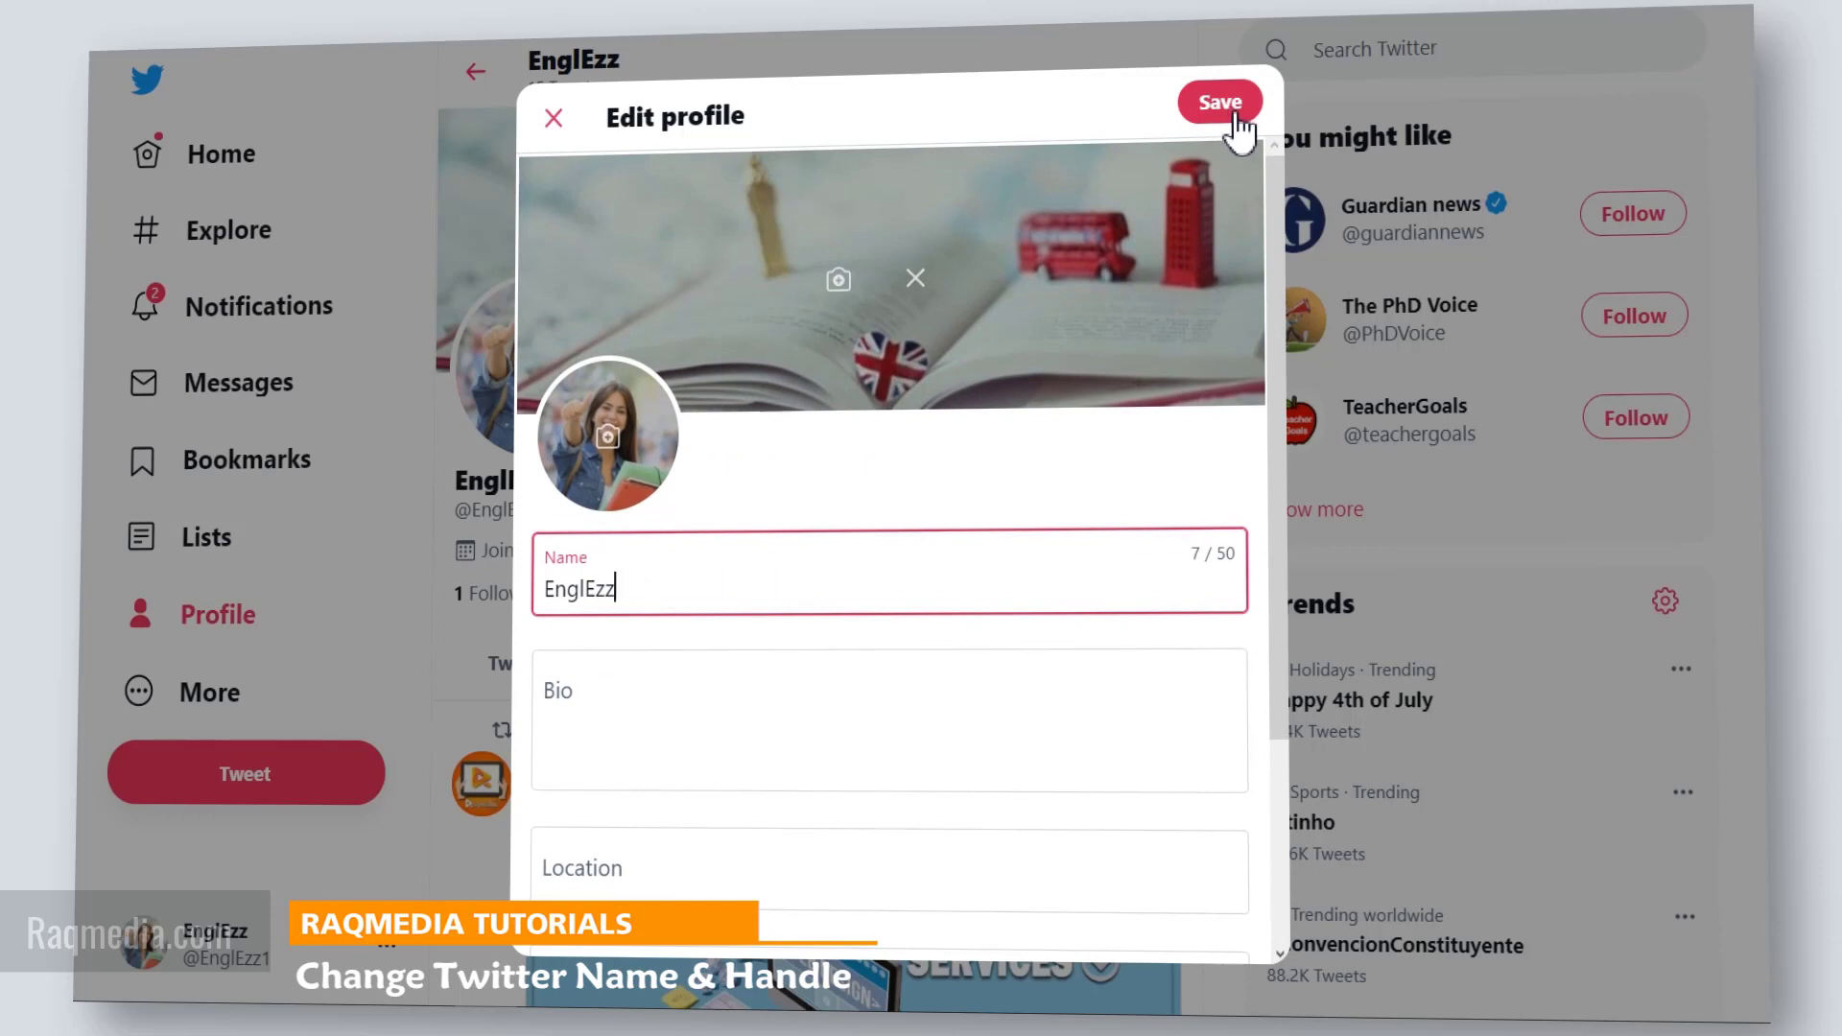
scroll(720, 547, down, 1)
click(624, 571)
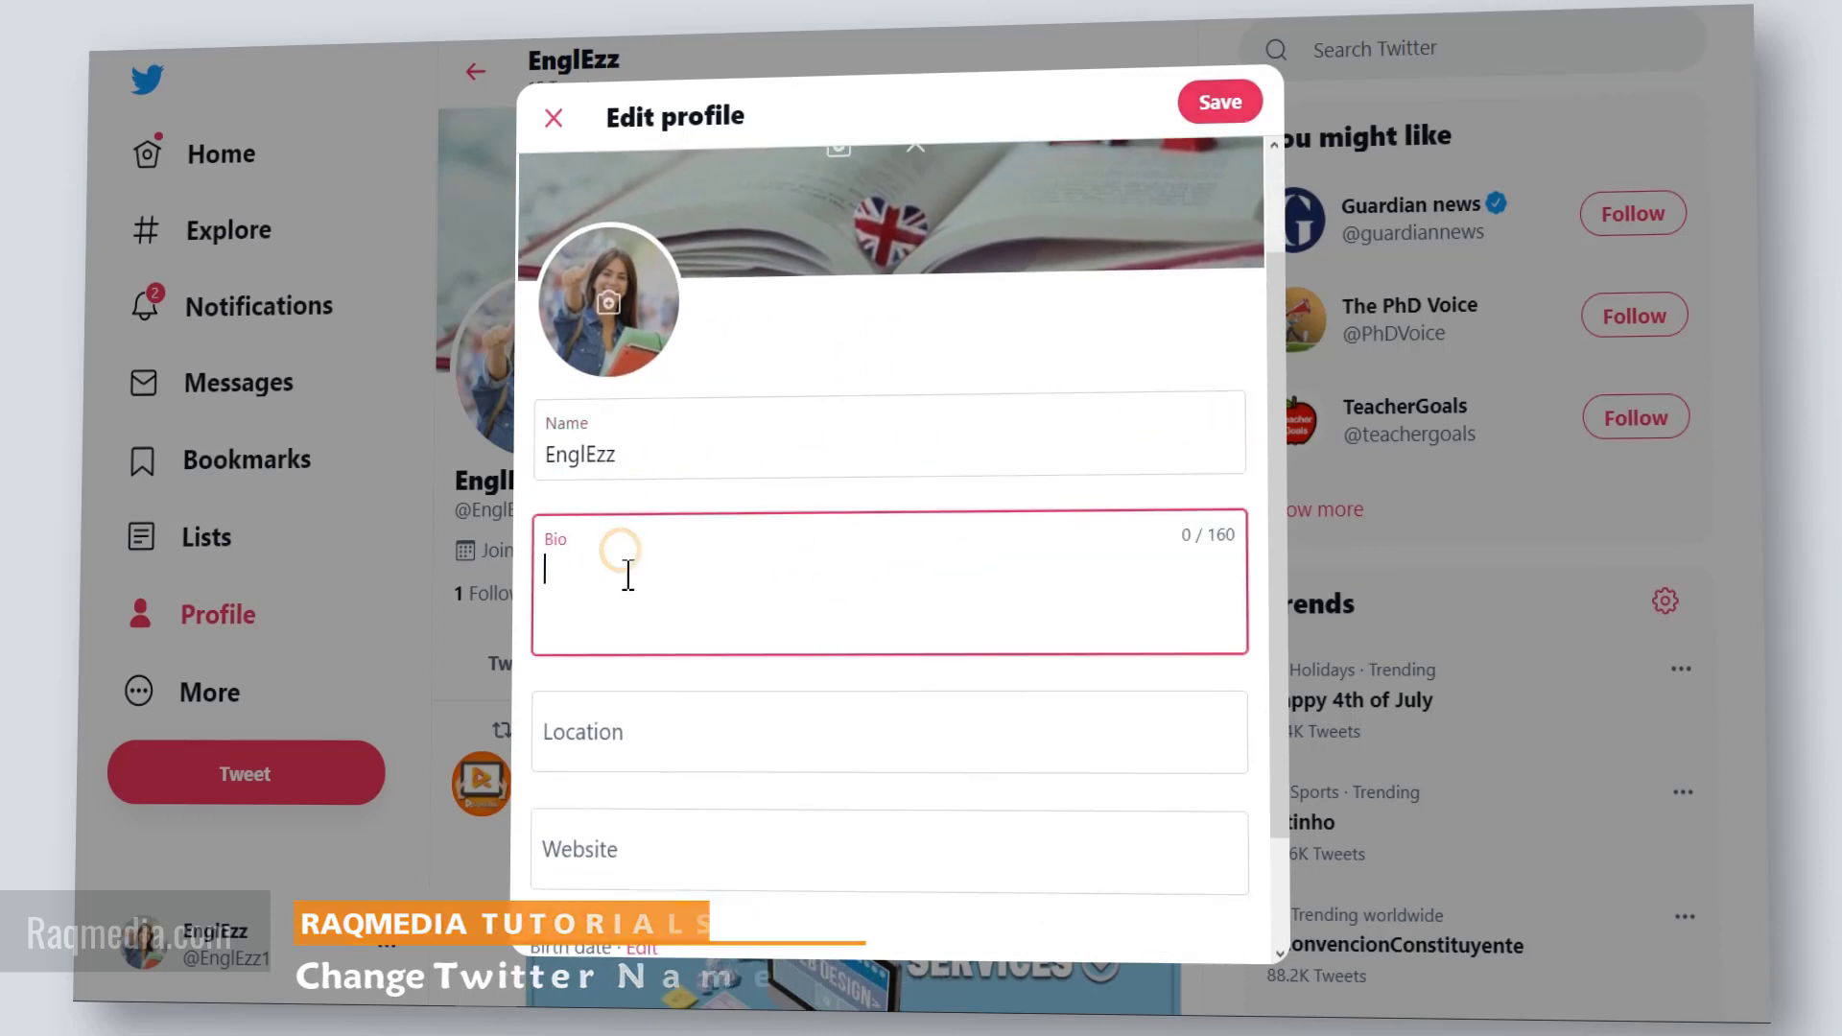
scroll(662, 590, down, 1)
click(744, 699)
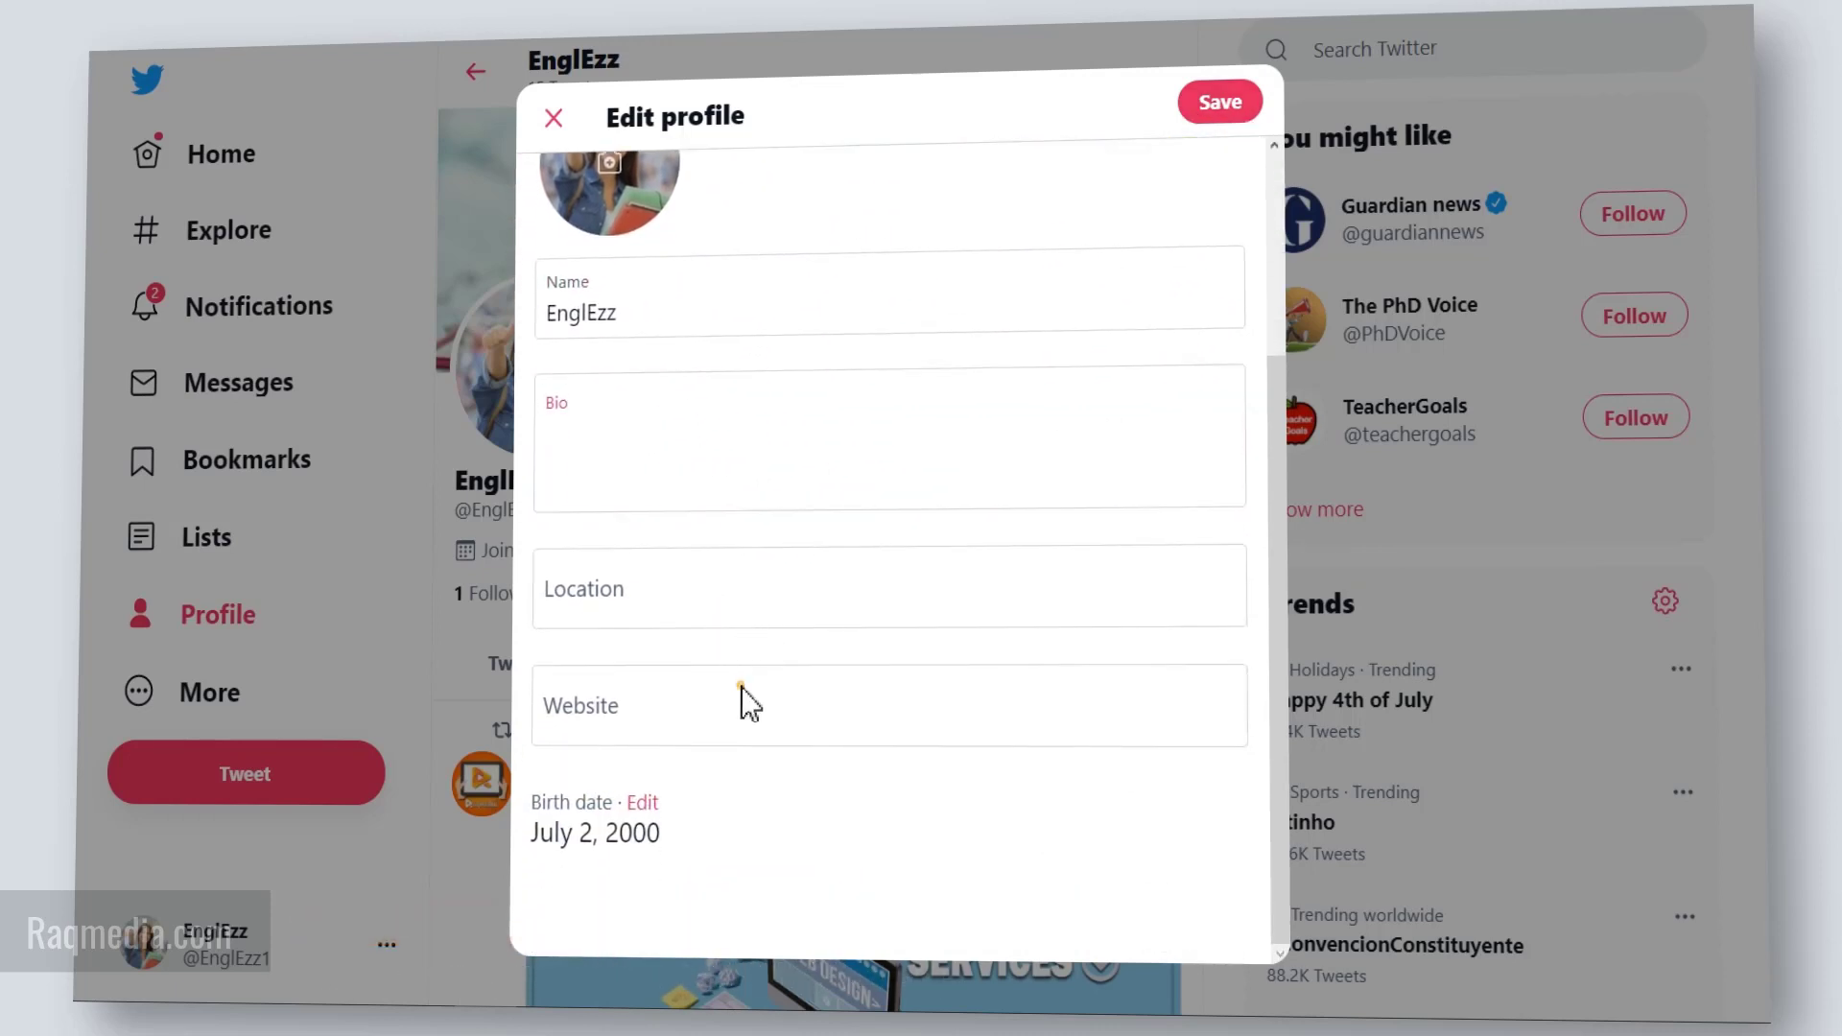
click(804, 724)
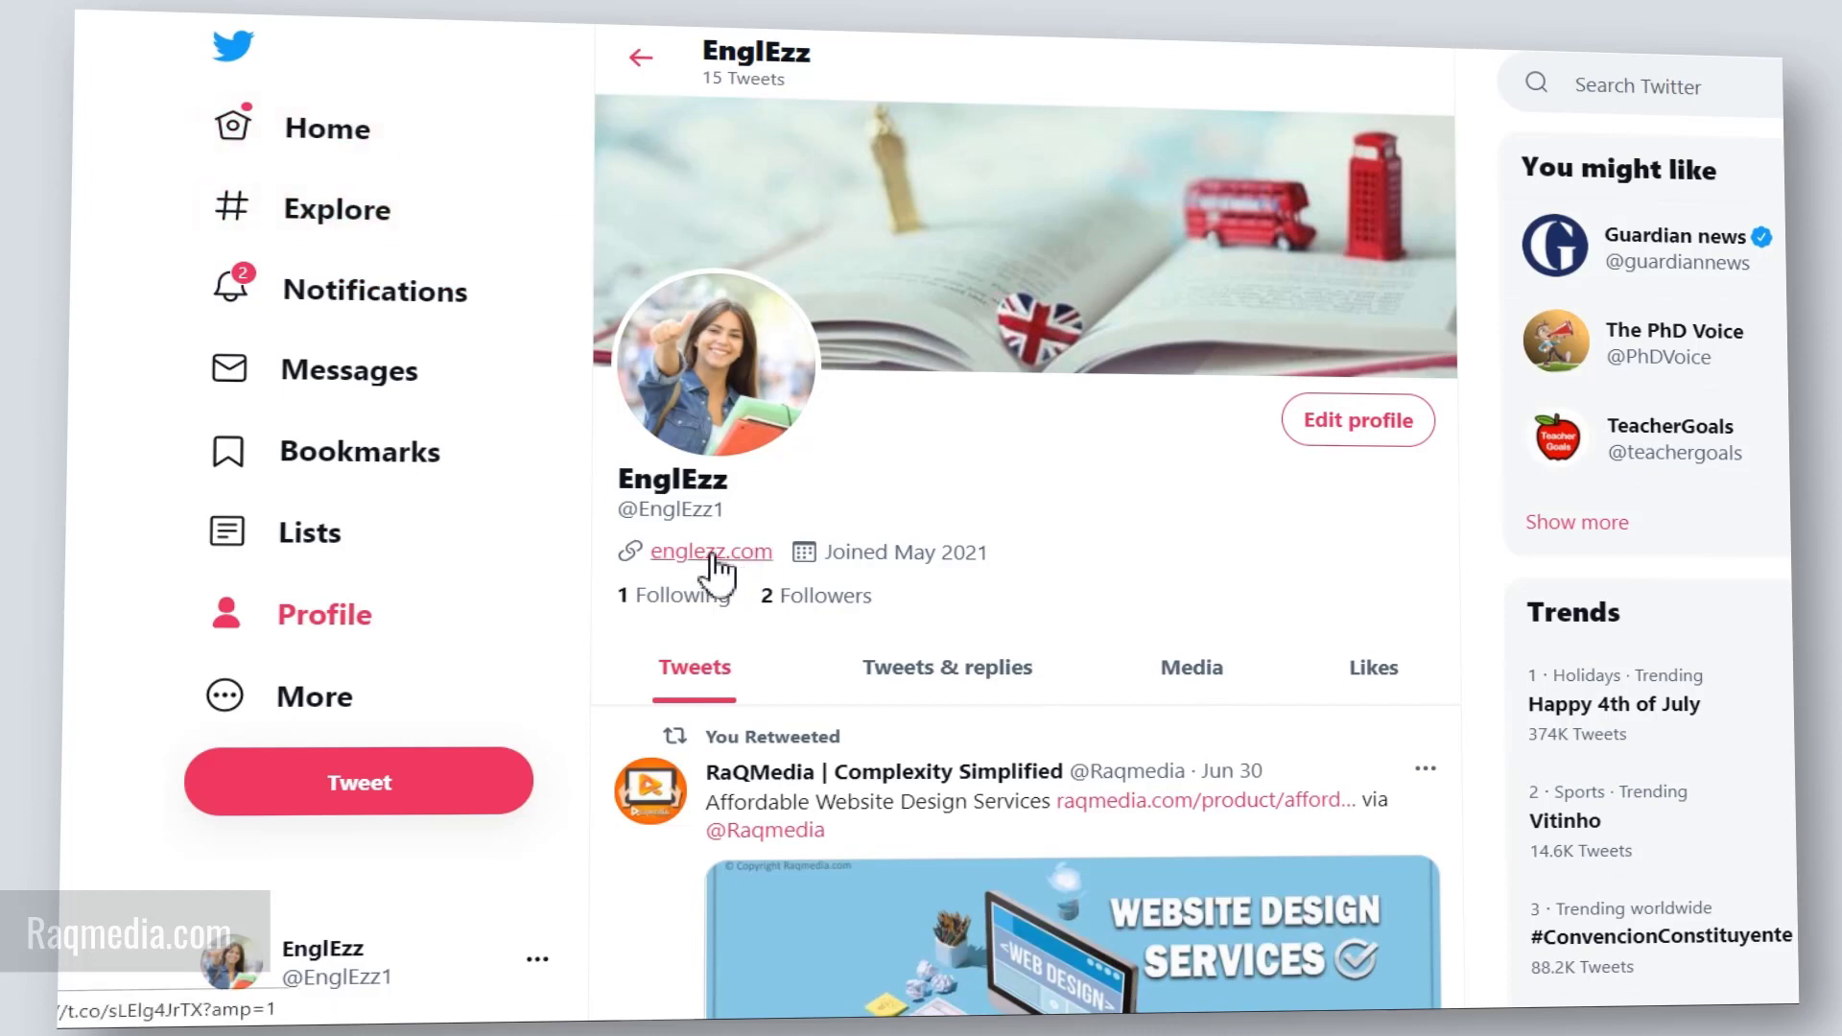
scroll(714, 569, down, 1)
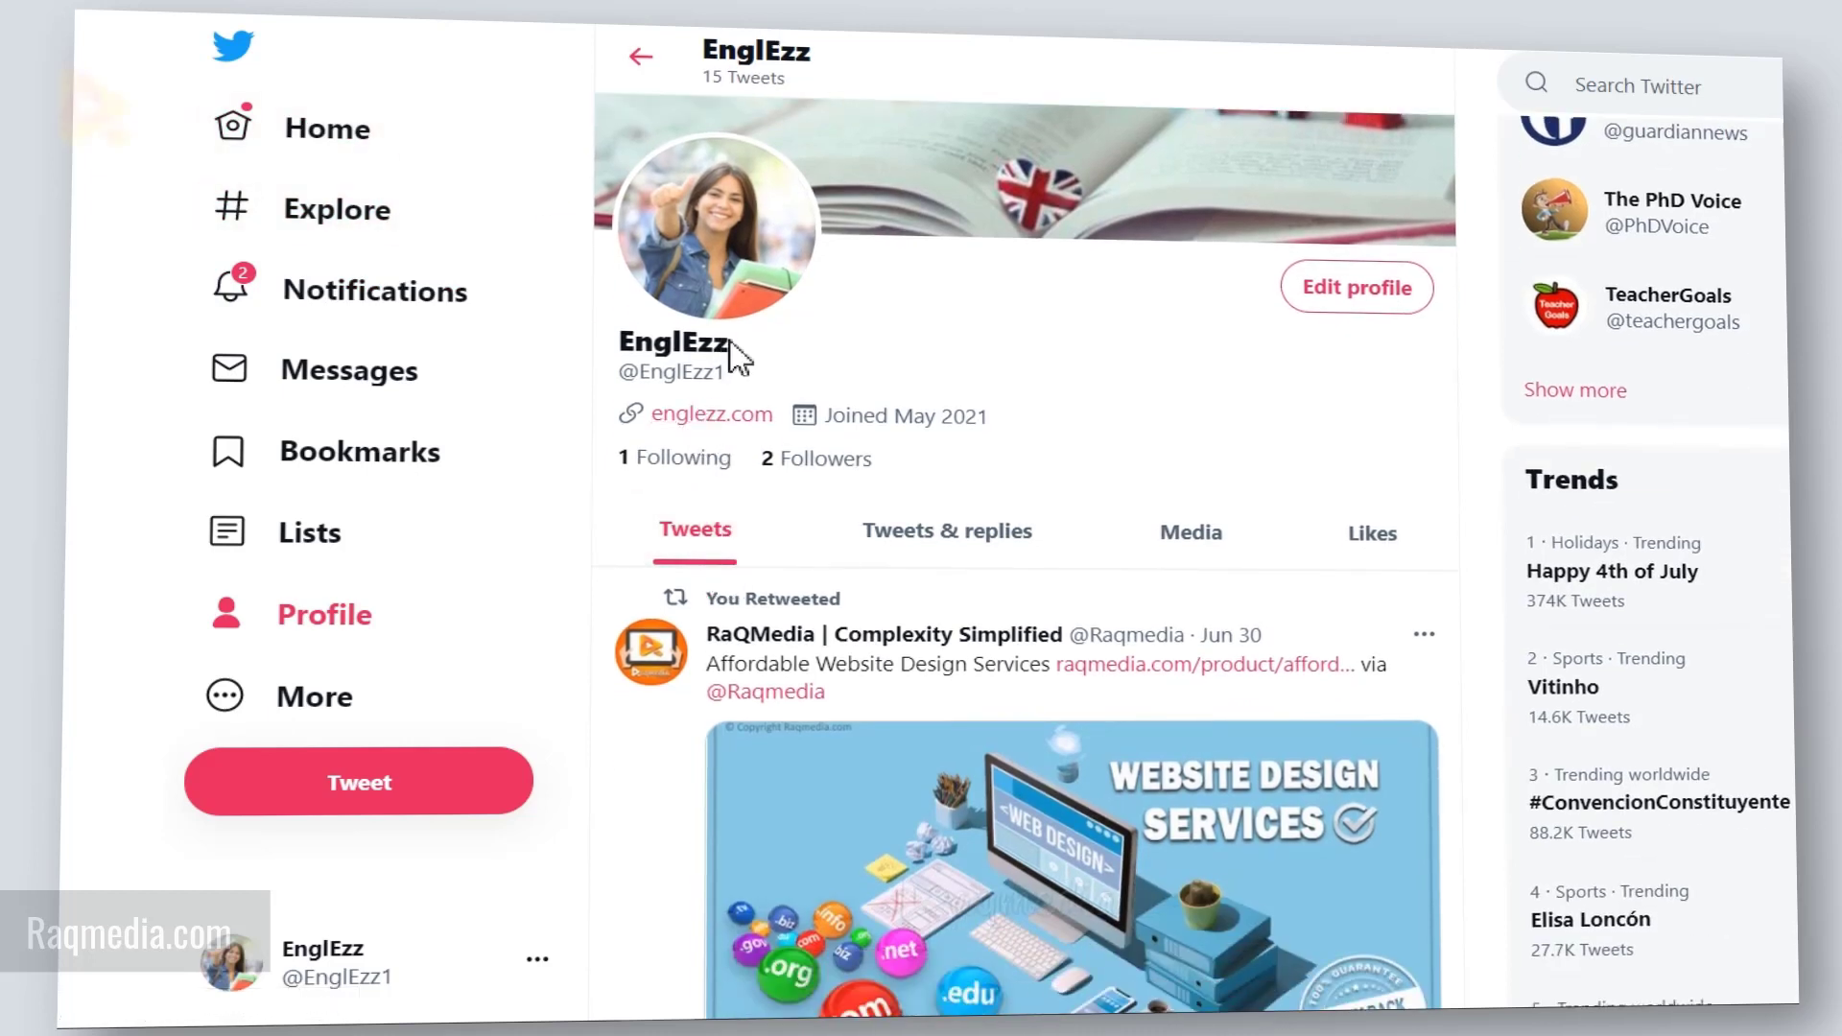
drag(651, 355, 613, 349)
click(603, 370)
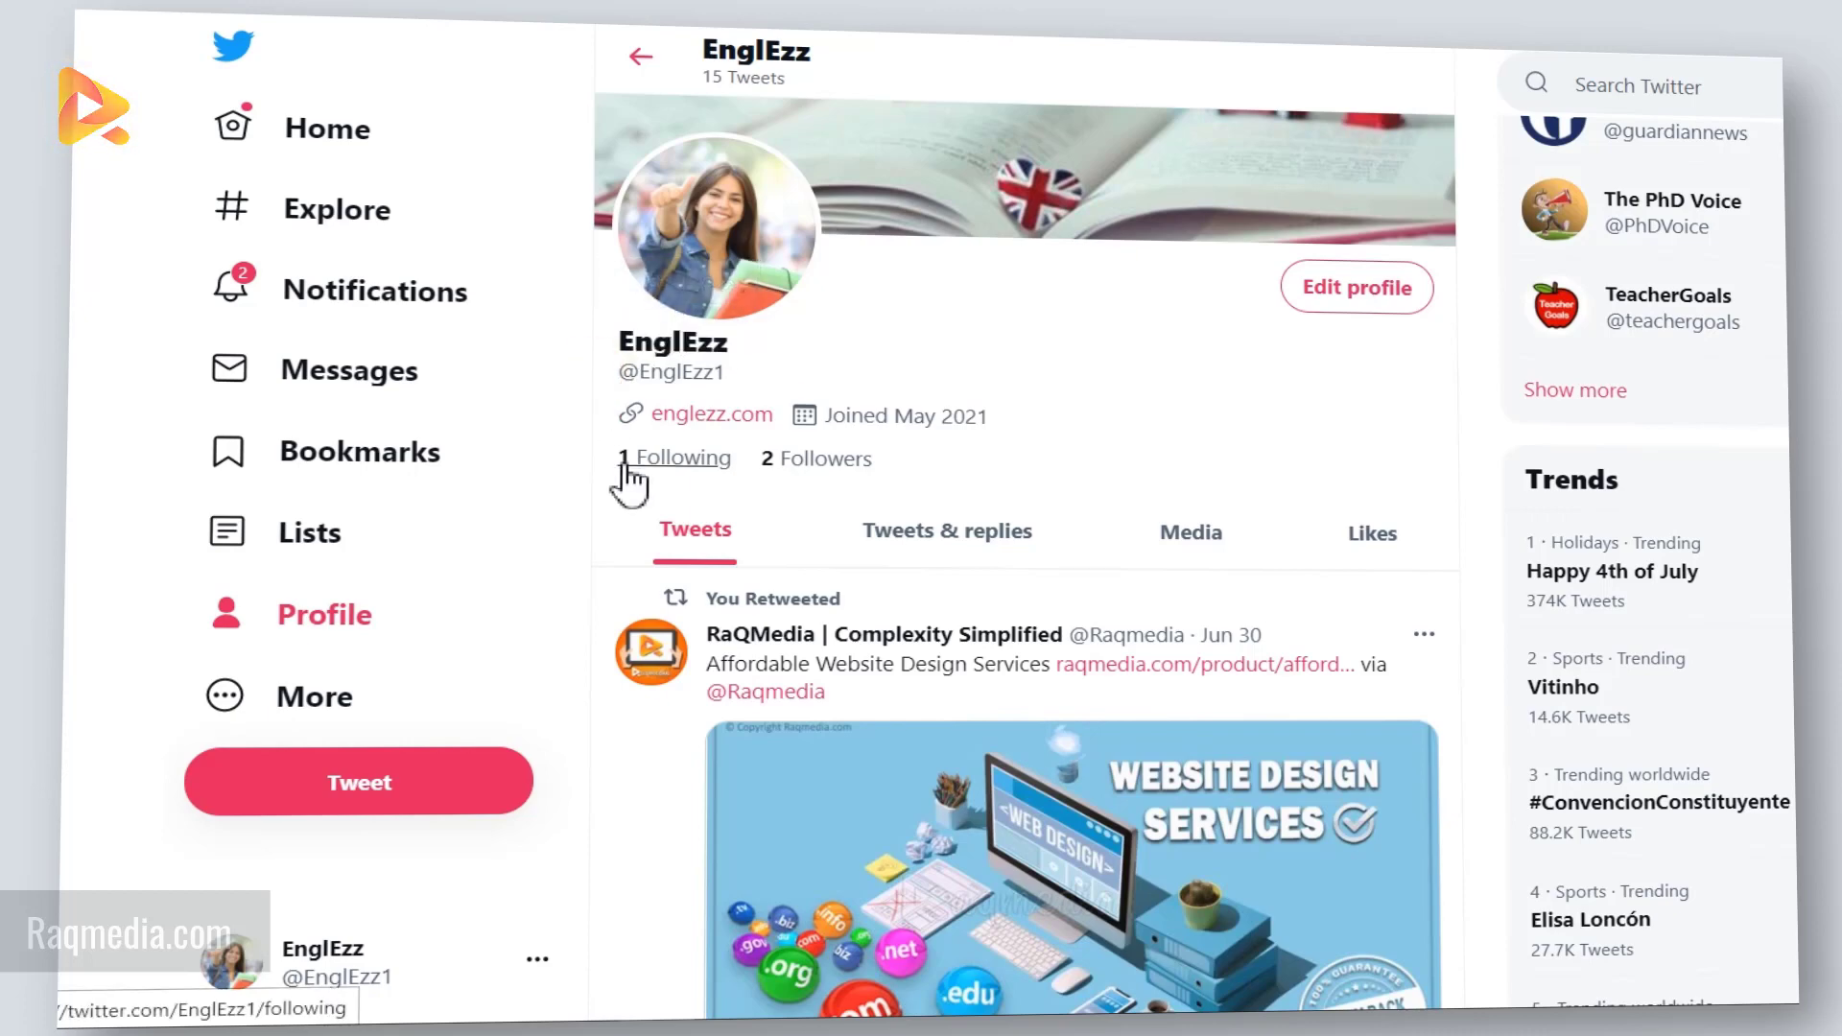
scroll(608, 555, down, 2)
scroll(618, 617, up, 1)
scroll(612, 476, up, 1)
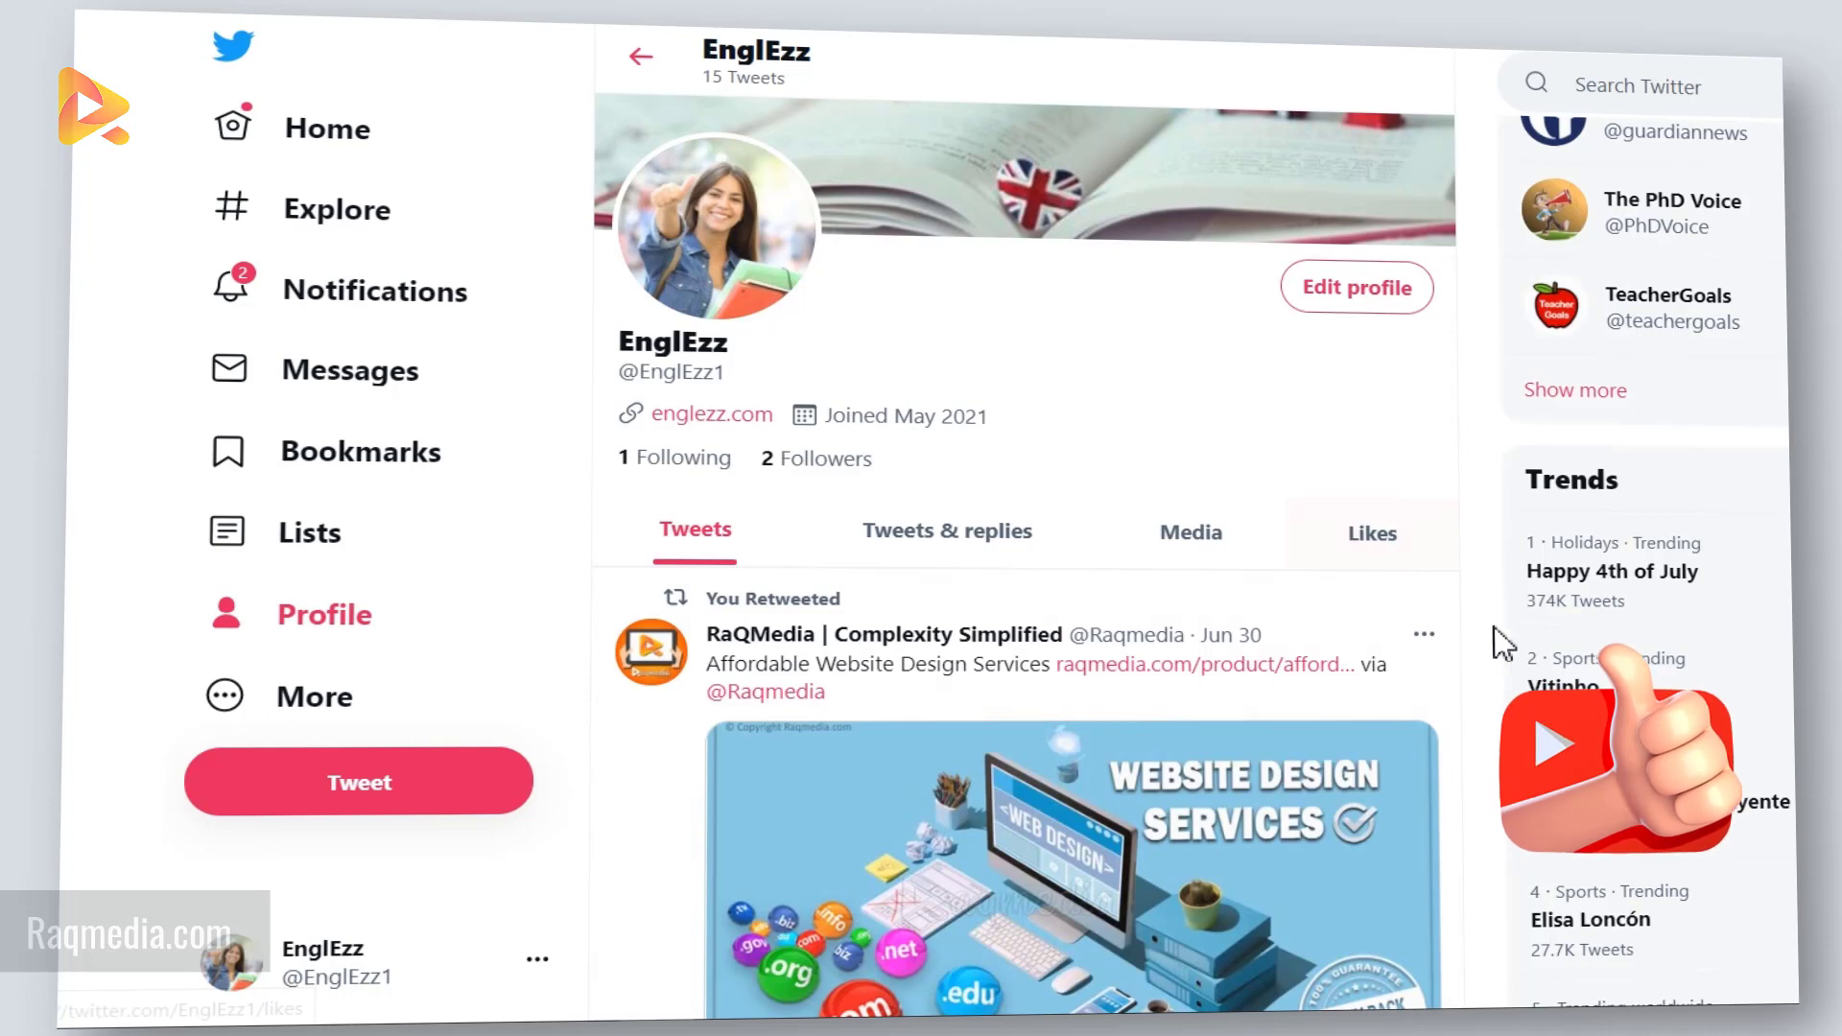
scroll(1497, 643, down, 2)
scroll(1460, 679, down, 2)
scroll(1460, 679, up, 5)
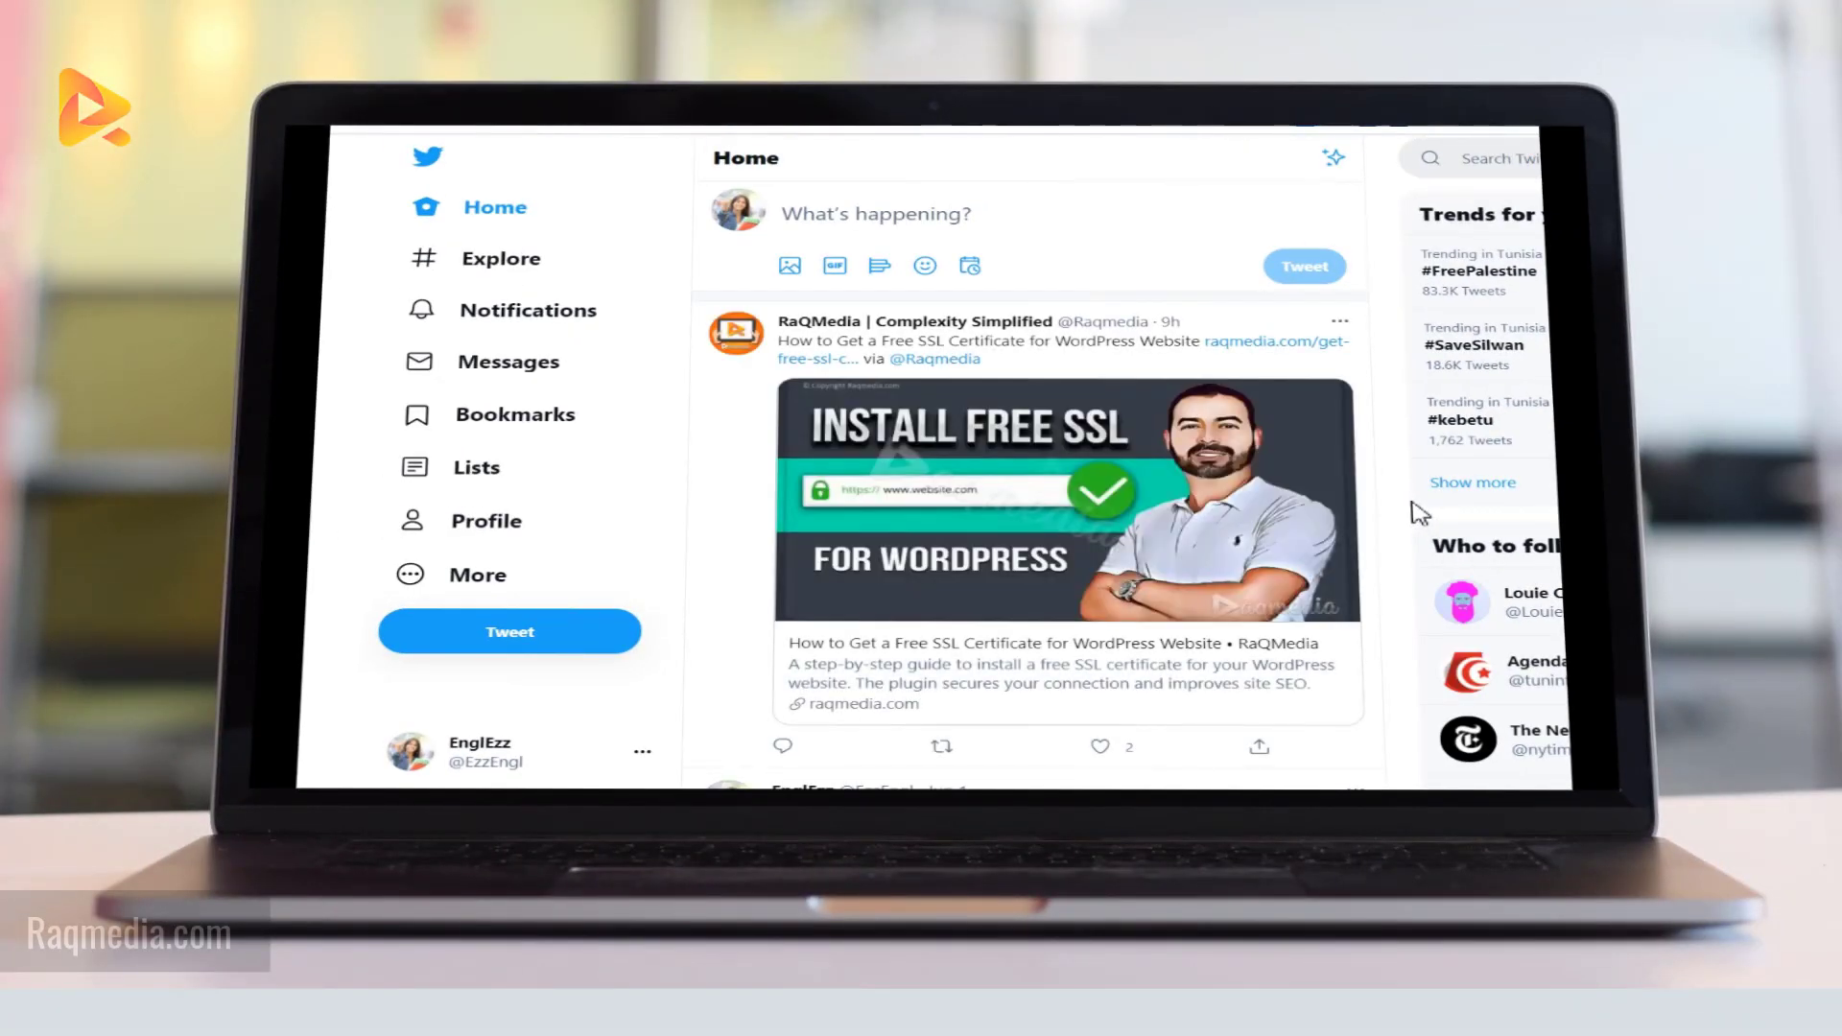
scroll(1414, 511, down, 2)
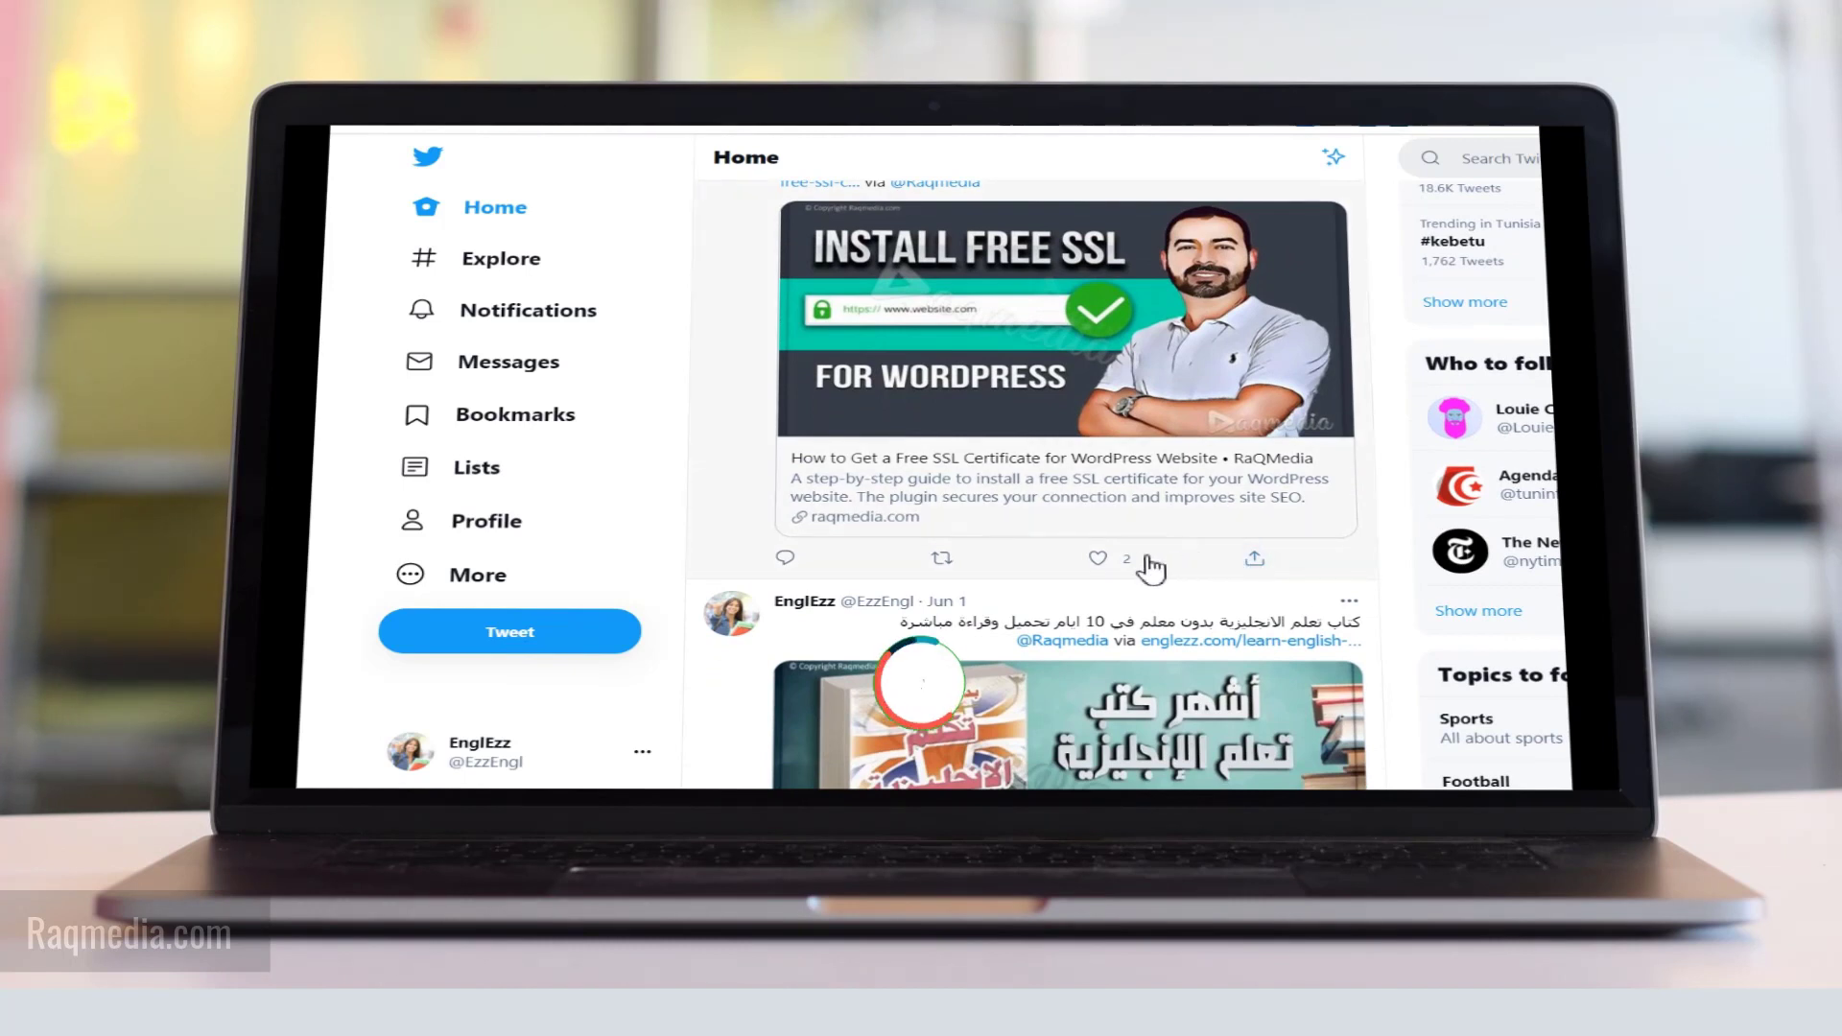
Step: Retweet the SSL certificate tweet and go to the RaQMedia profile
click(941, 573)
click(949, 590)
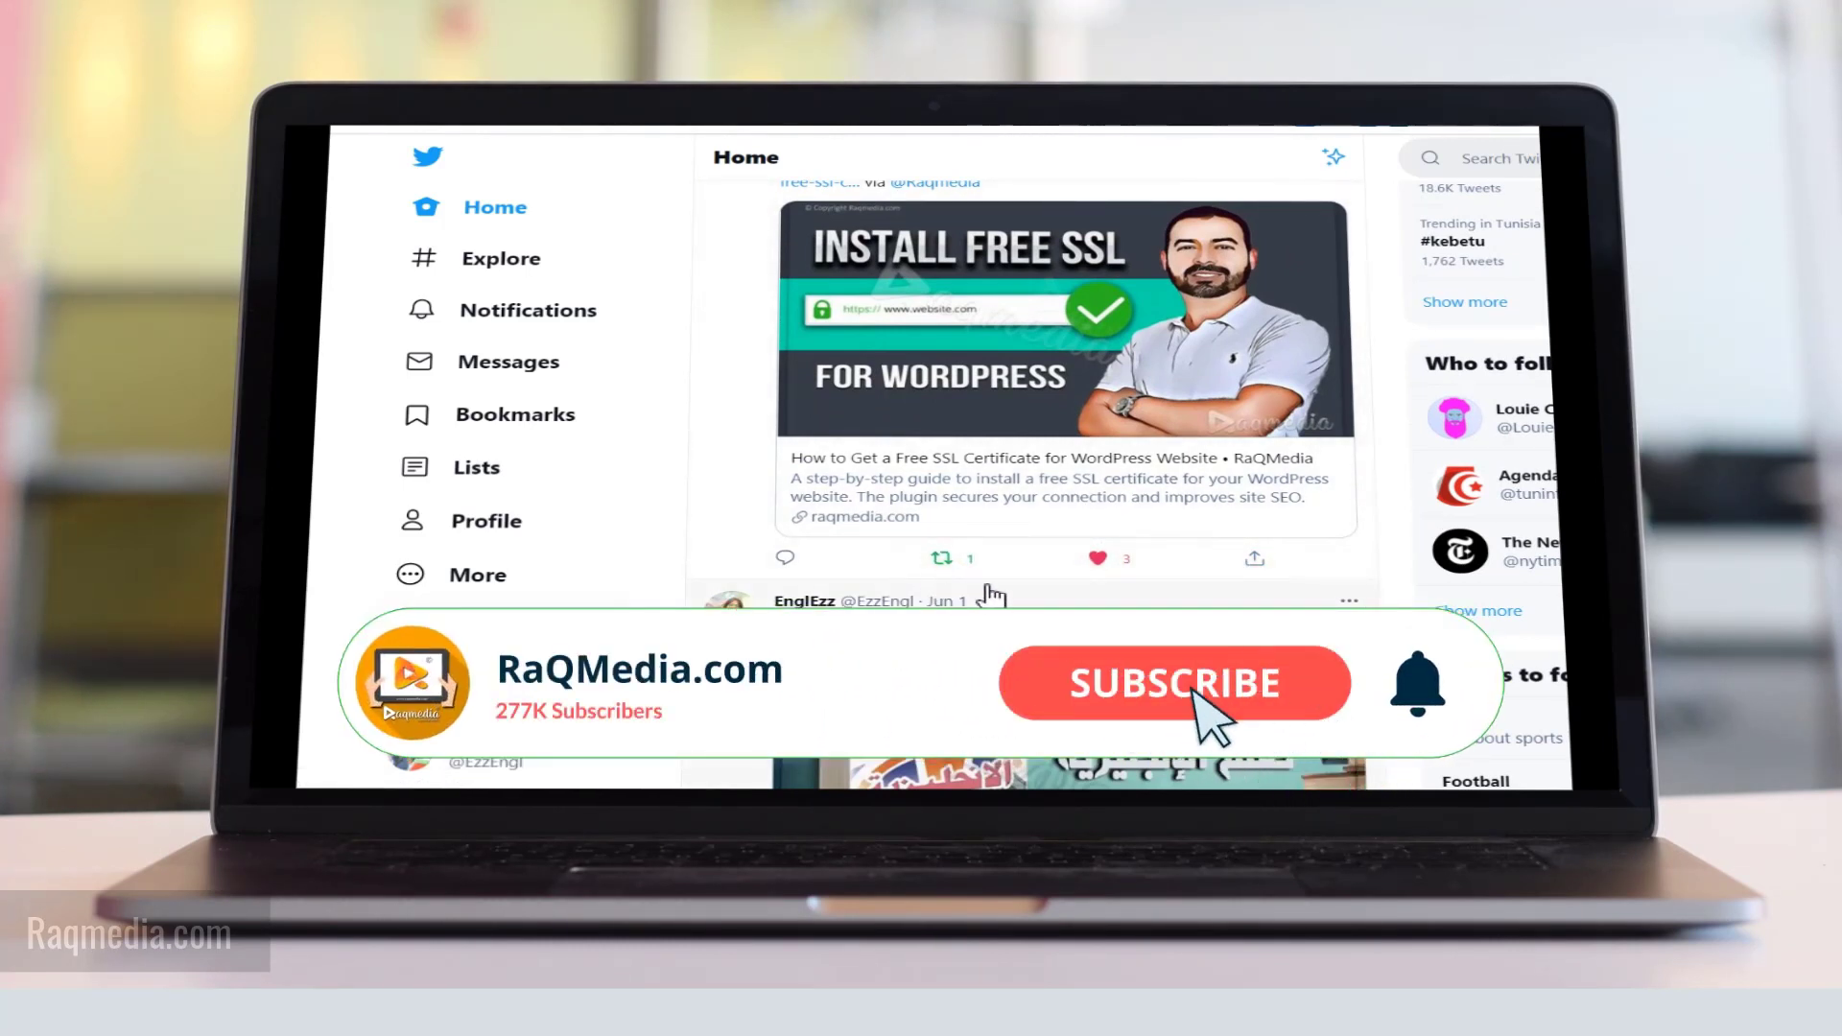
scroll(1392, 475, up, 2)
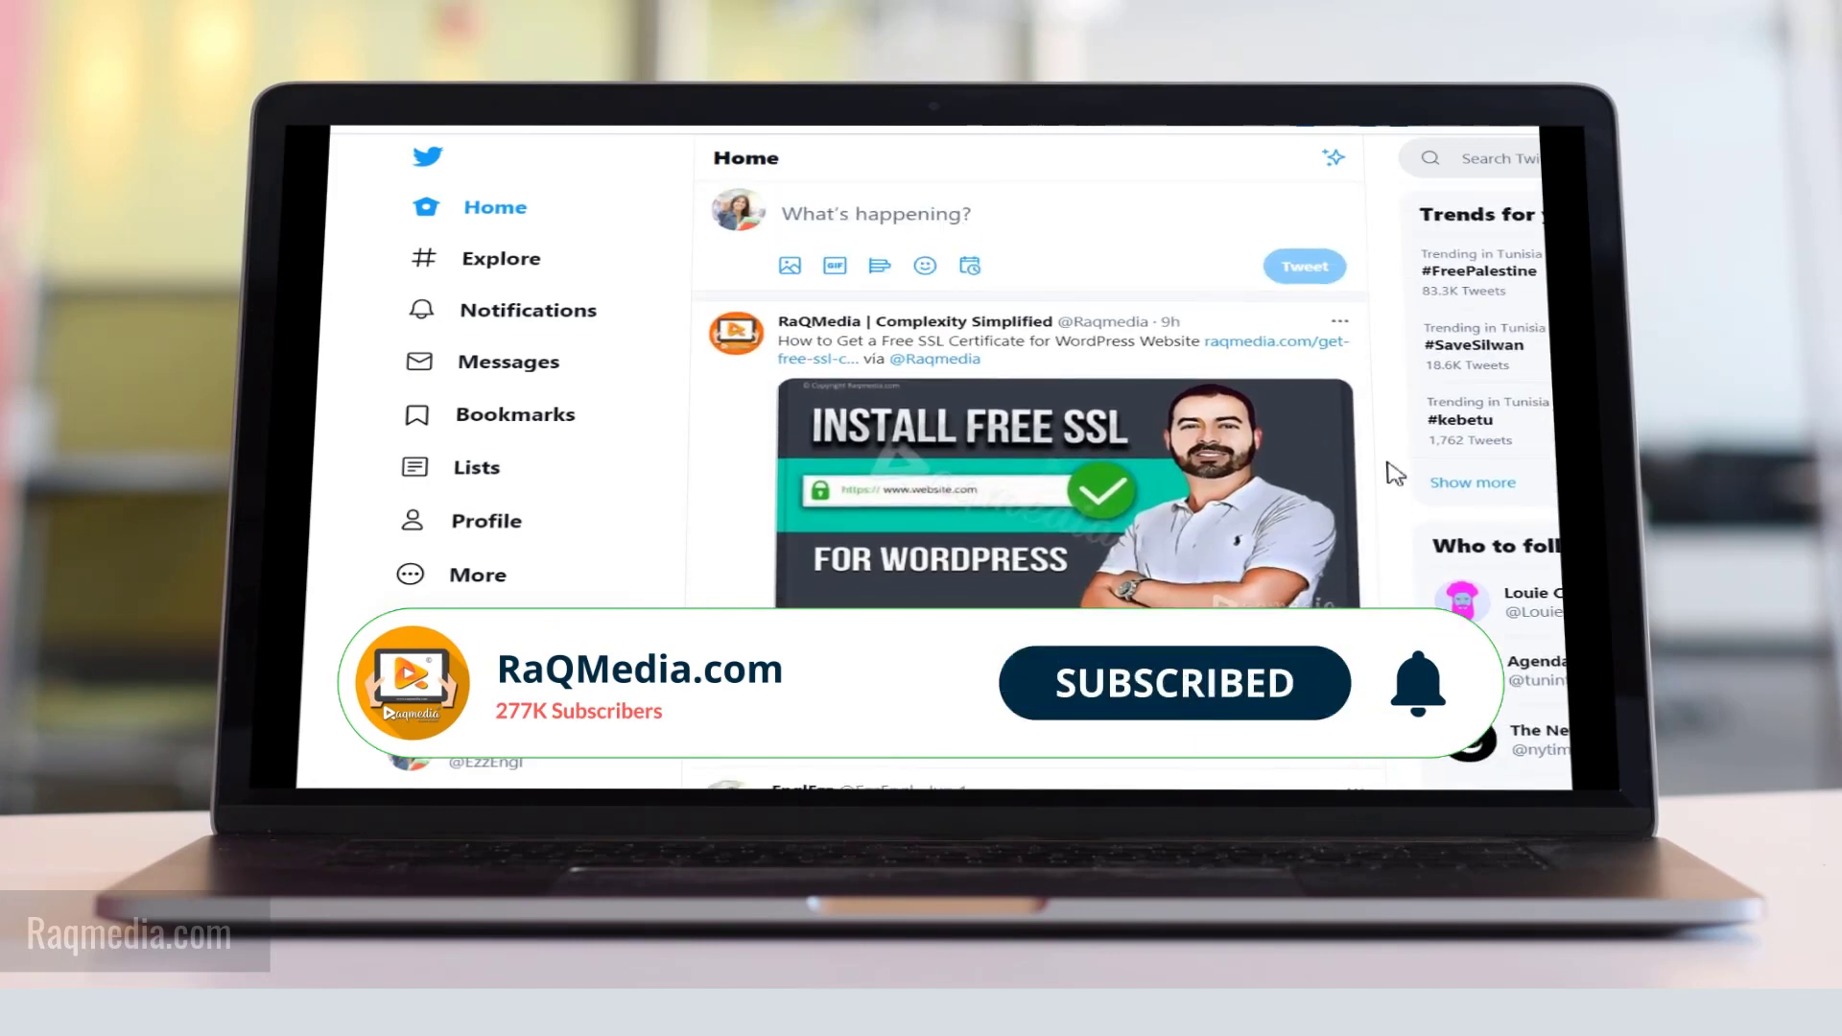
click(1028, 326)
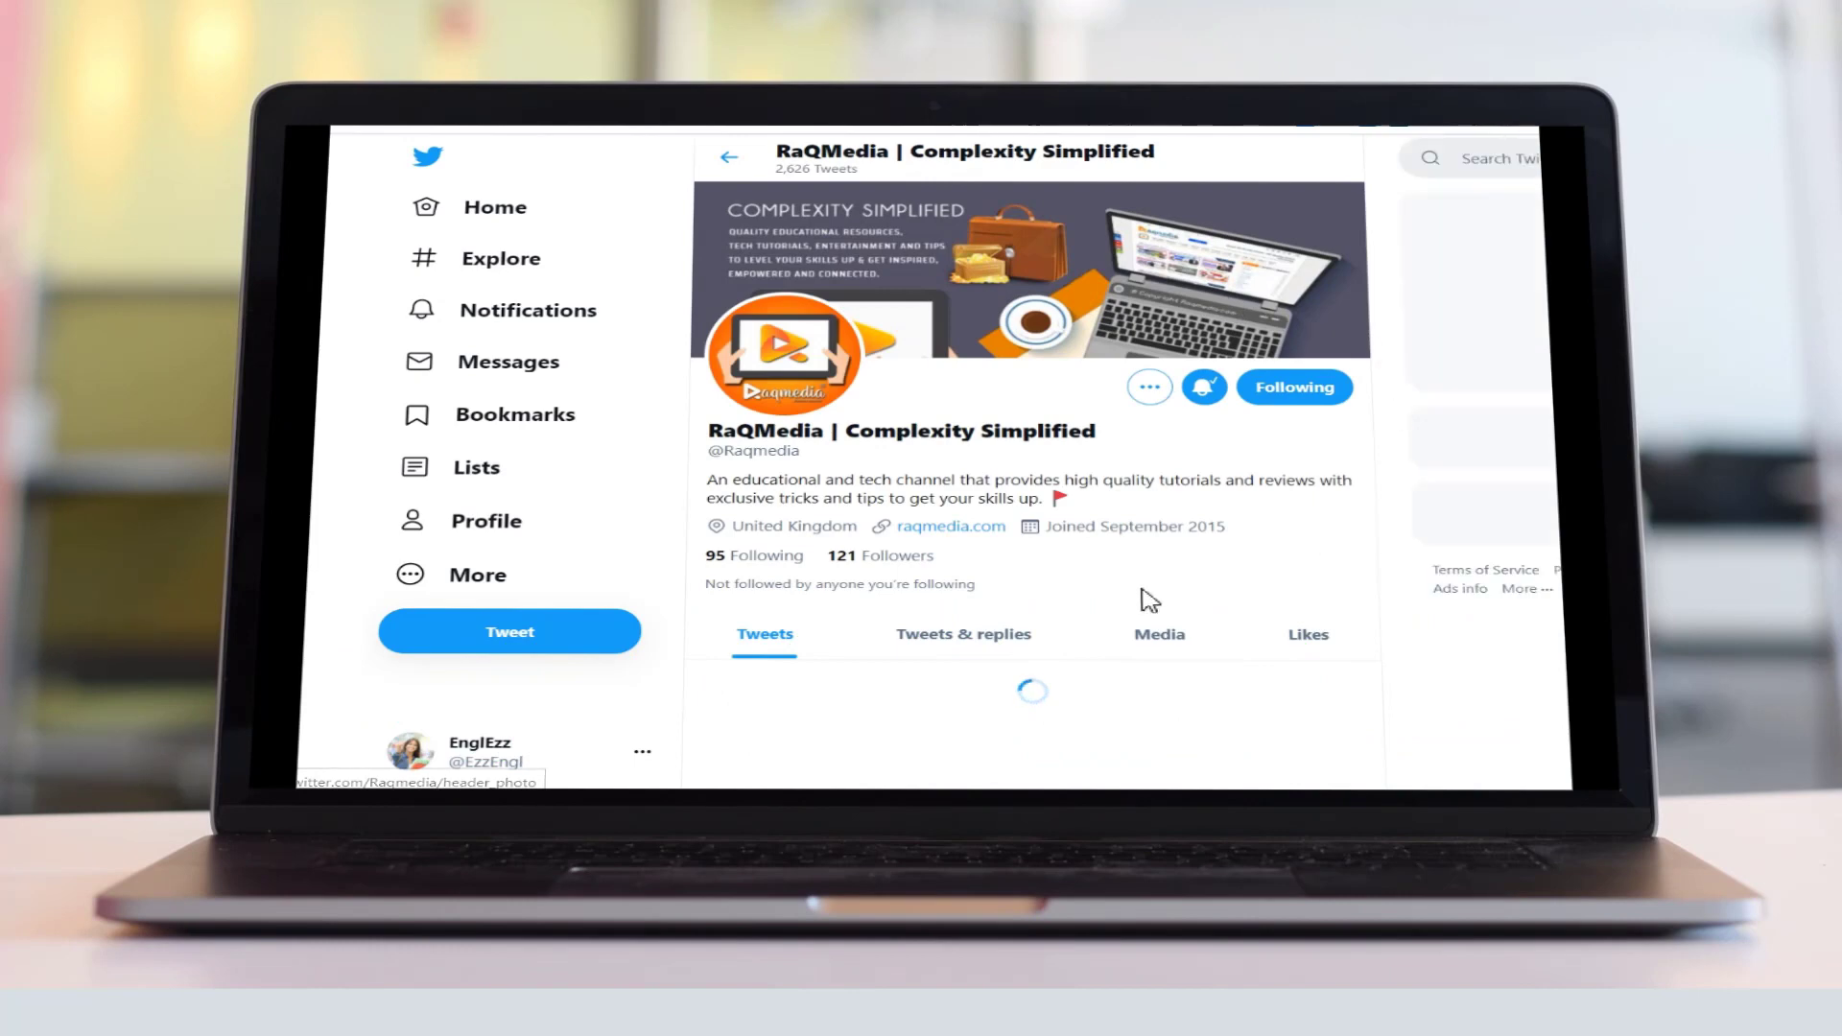